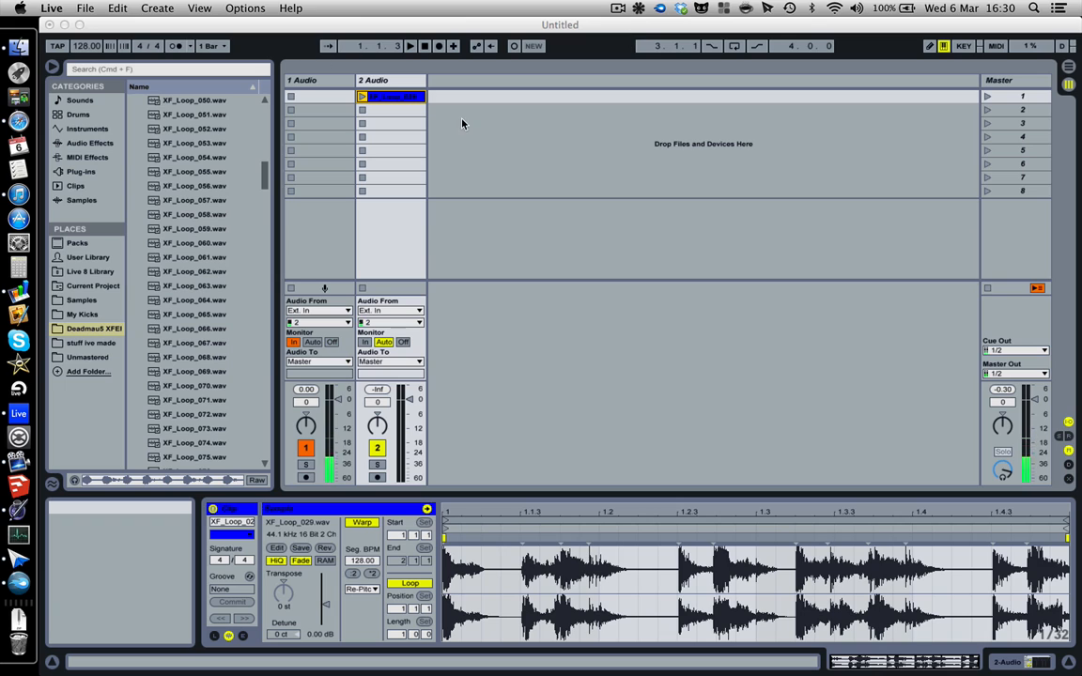
Convert the drums of the XF_Loop_029 clip on track 2 to a new MIDI track and display the resulting clip's notes.
{"action": "left_click", "coordinate": [405, 81]}
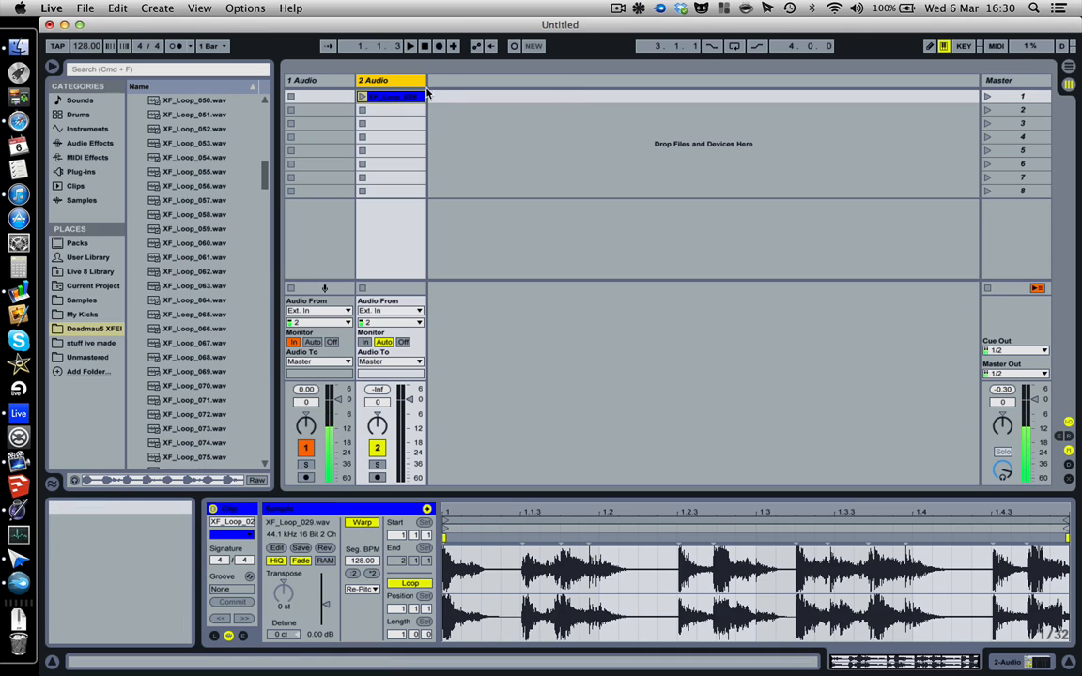
{"action": "right_click", "coordinate": [399, 100]}
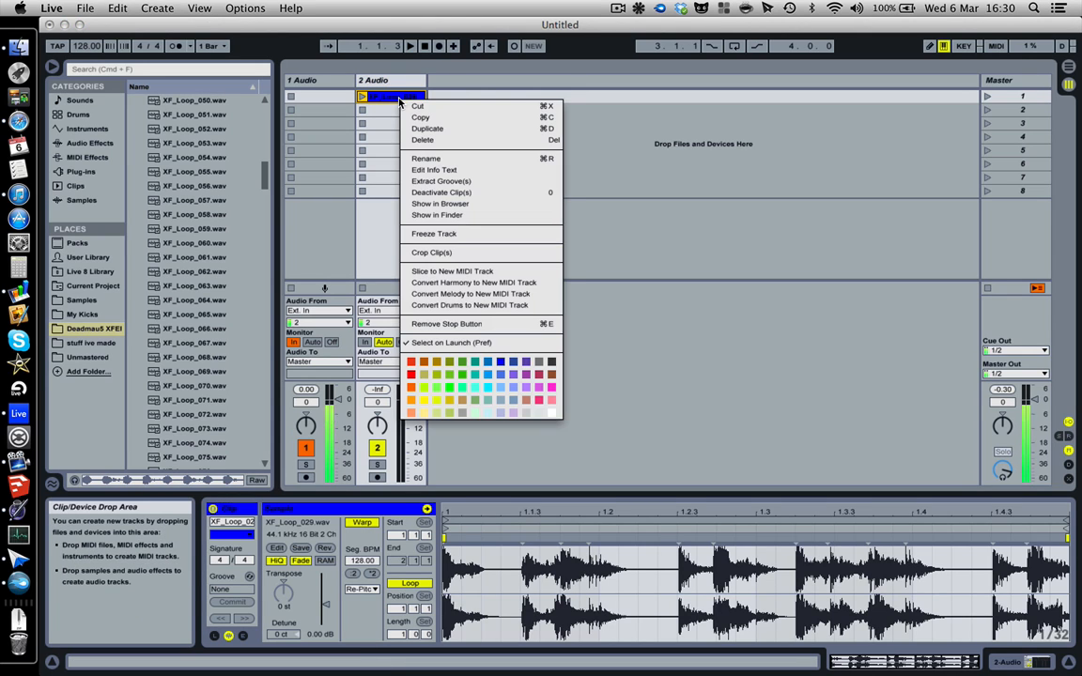
{"action": "left_click", "coordinate": [450, 306]}
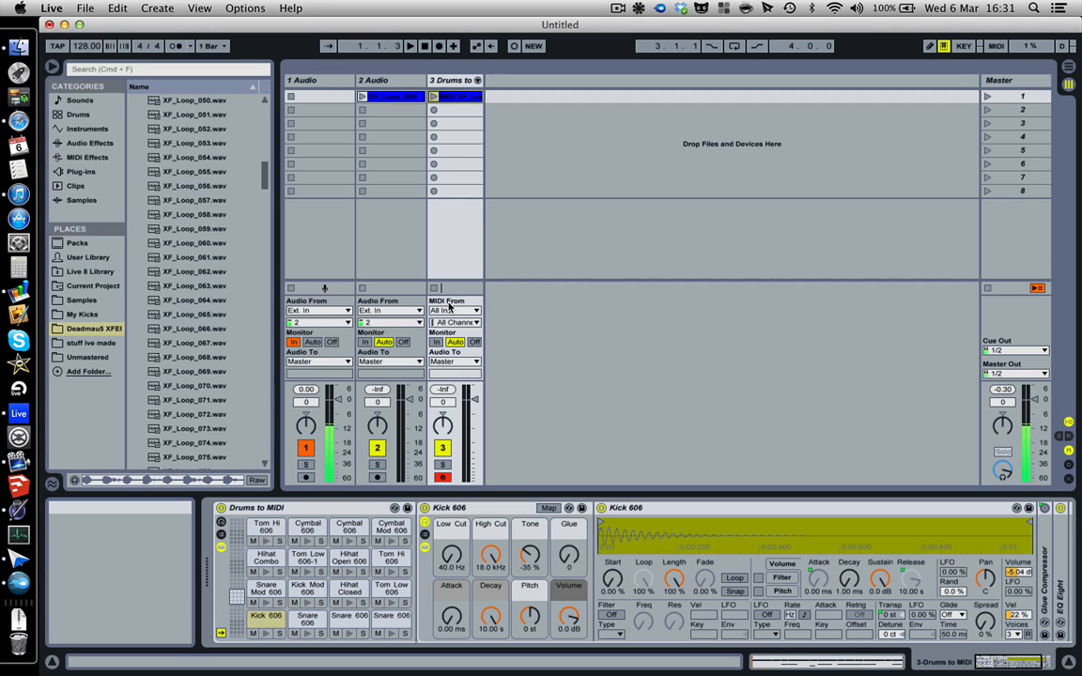
{"action": "left_click", "coordinate": [457, 80]}
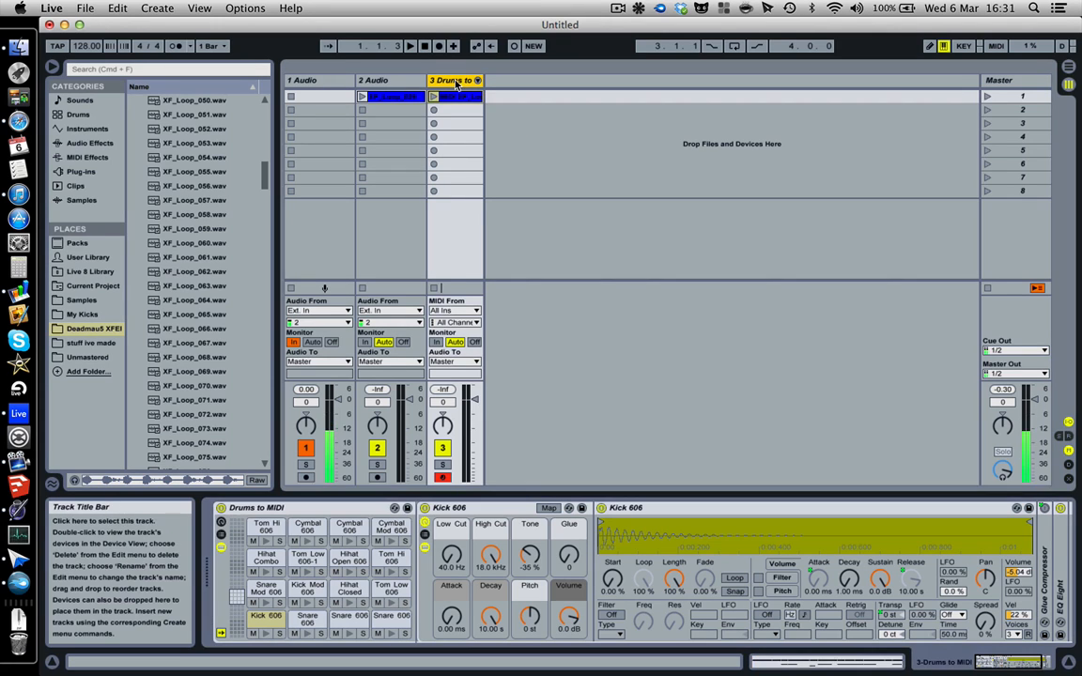
{"action": "left_click", "coordinate": [826, 663]}
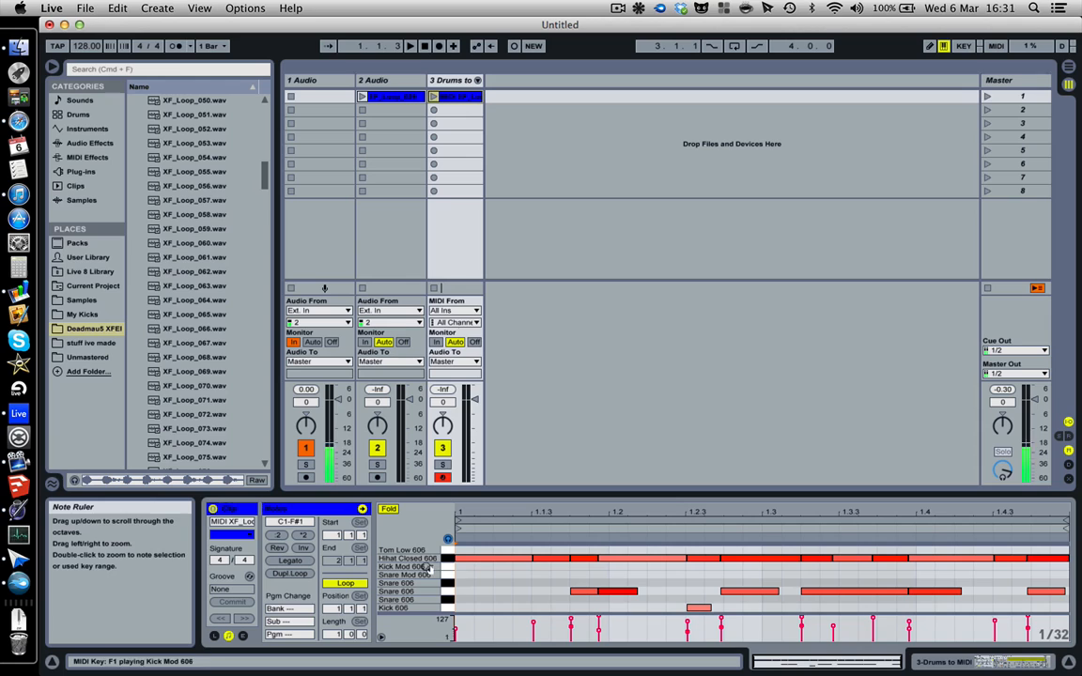
Replace the Kick 606 pad's sample in the Drums to MIDI rack with Kick1.wav from the My Kicks folder.
{"action": "key", "text": "shift+Tab"}
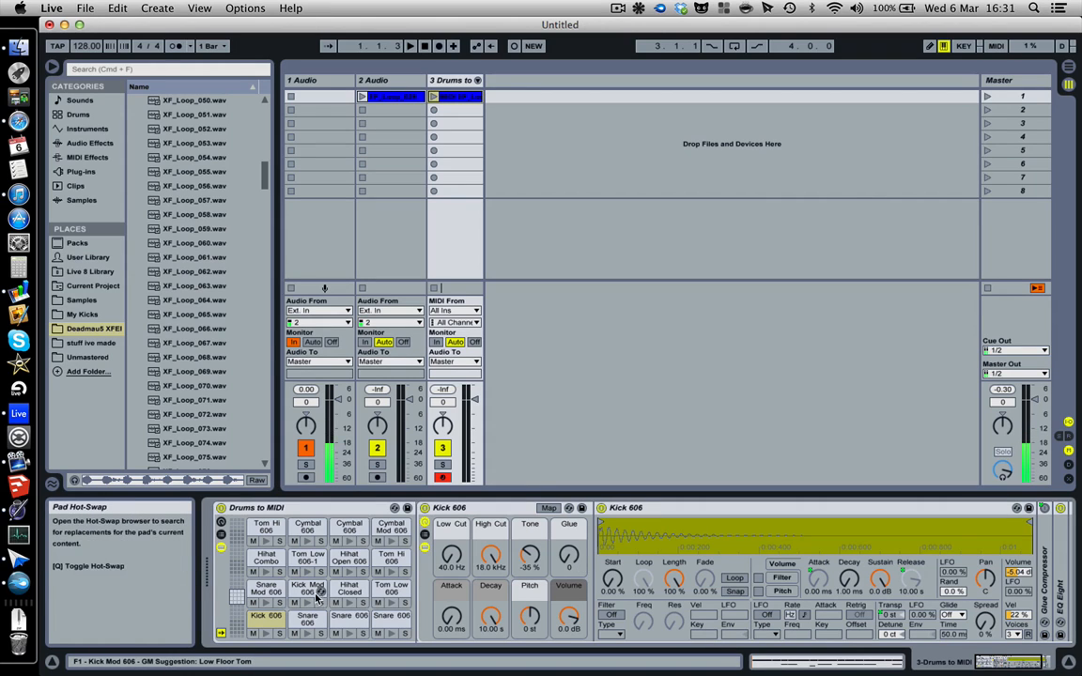
{"action": "left_click", "coordinate": [301, 617]}
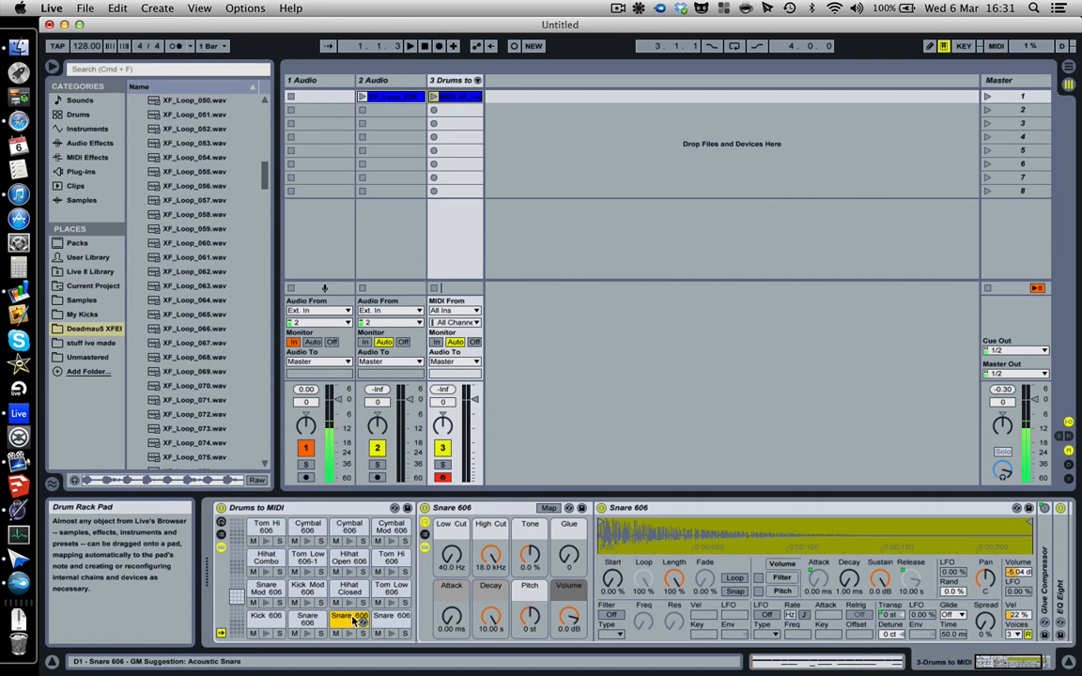
{"action": "left_click", "coordinate": [348, 617]}
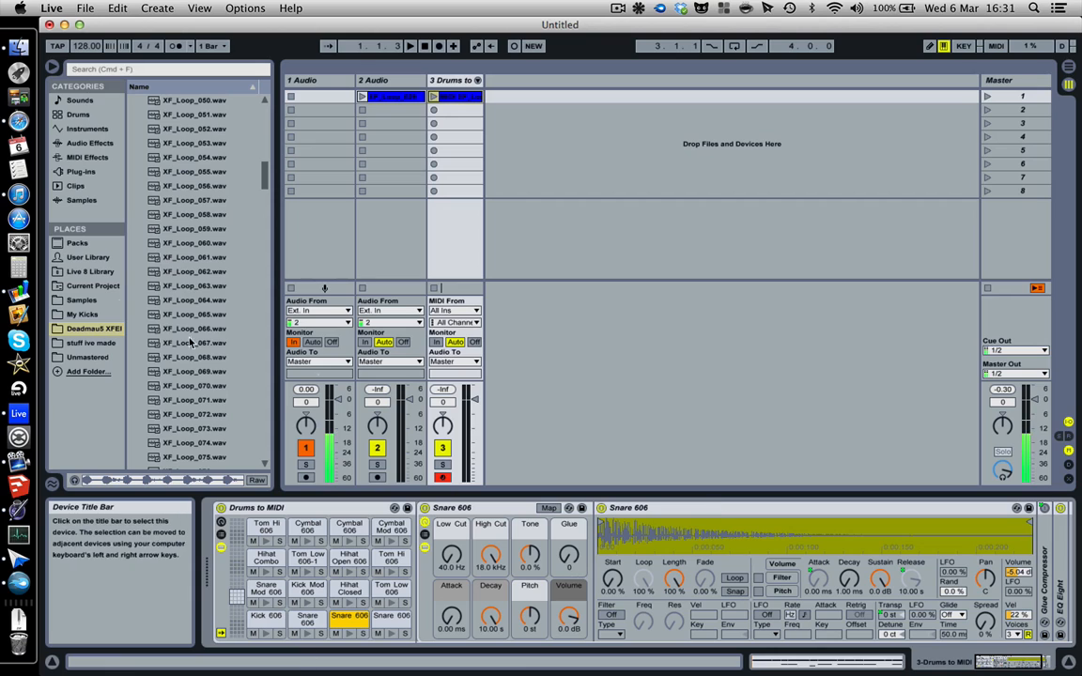
{"action": "left_click", "coordinate": [94, 314]}
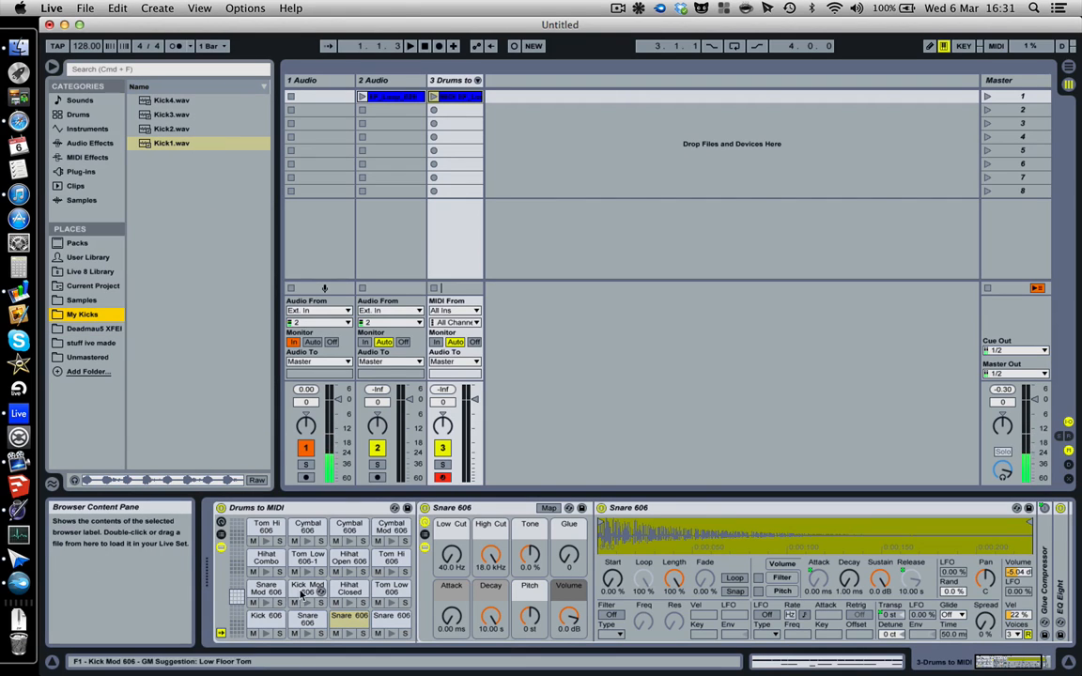
{"action": "left_click", "coordinate": [266, 617]}
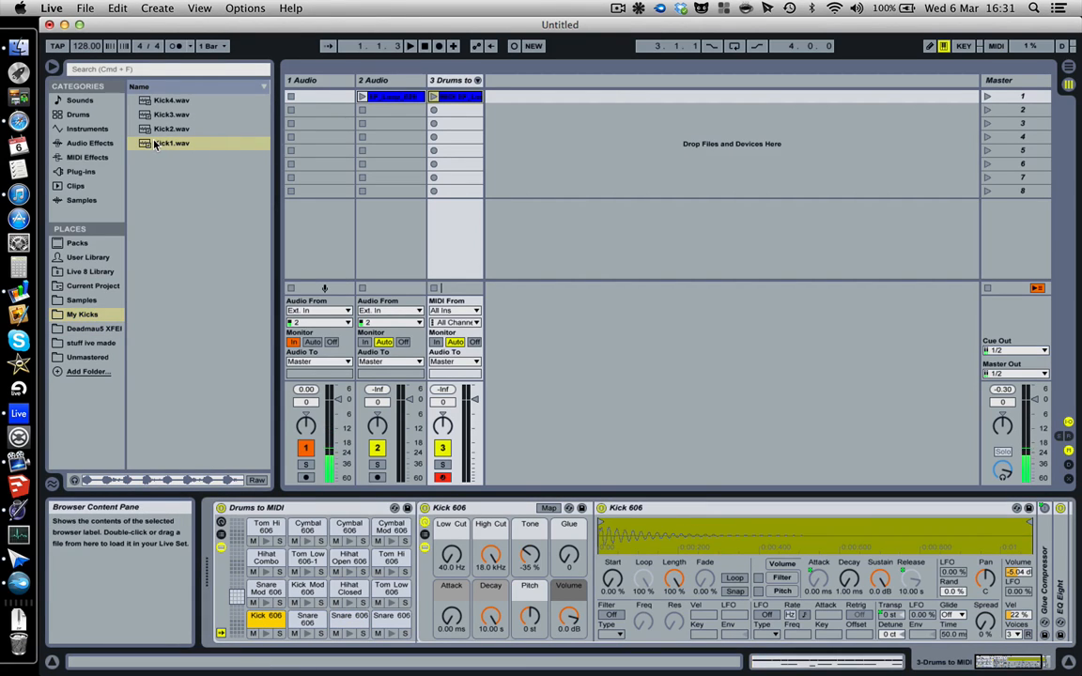
{"action": "left_click_drag", "start_coordinate": [171, 142], "coordinate": [685, 532]}
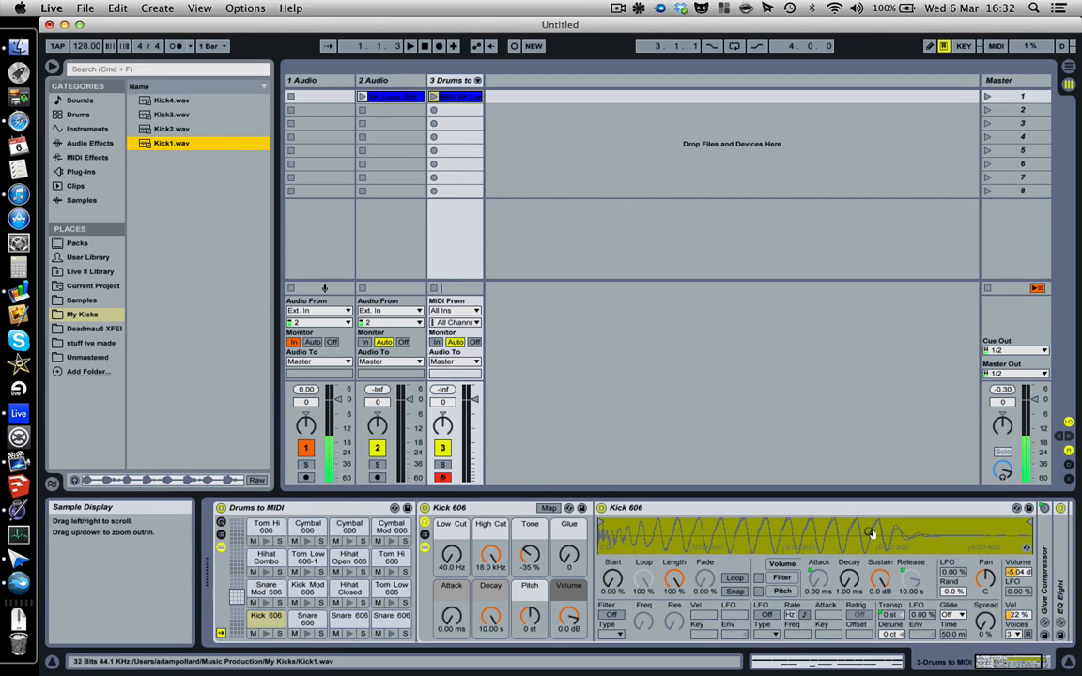
Inspect the XF_Loop_029 clip's waveform on track 2 up close around beat 1.1.3.
{"action": "left_click", "coordinate": [393, 86]}
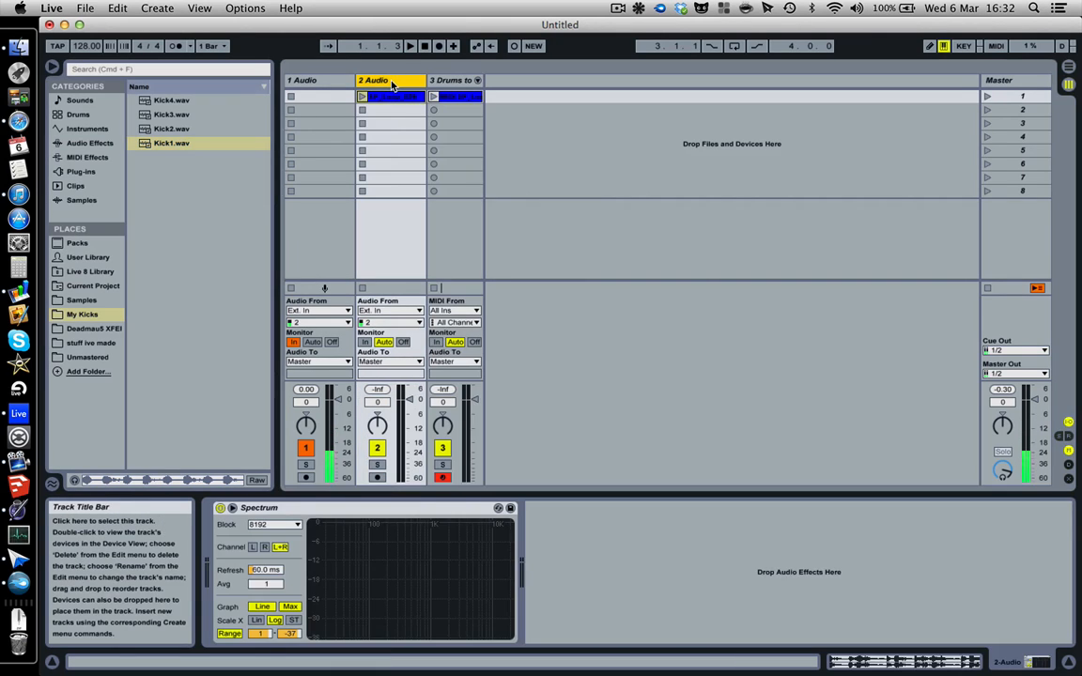
{"action": "key", "text": "shift+Tab"}
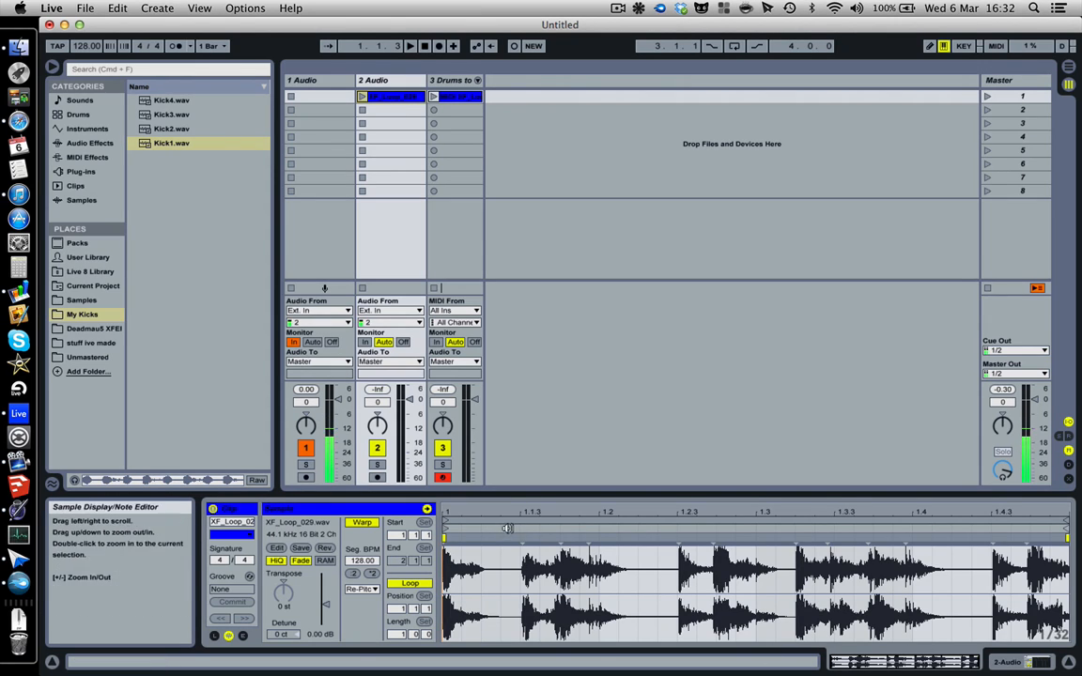
{"action": "left_click_drag", "start_coordinate": [507, 527], "coordinate": [526, 563]}
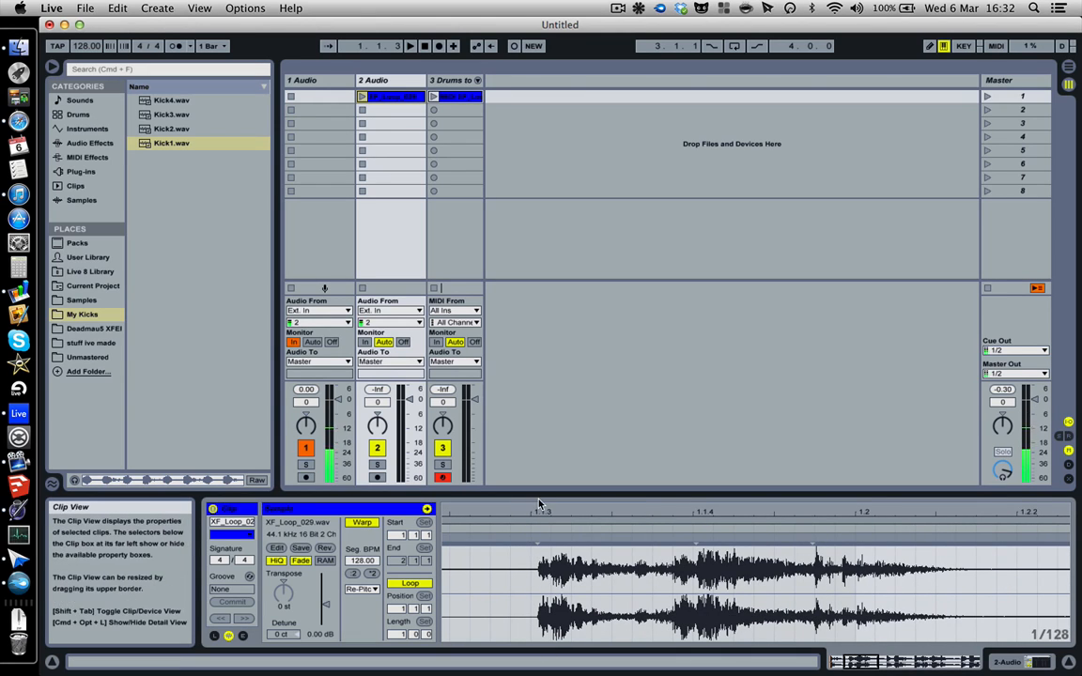
{"action": "left_click_drag", "start_coordinate": [538, 513], "coordinate": [533, 475]}
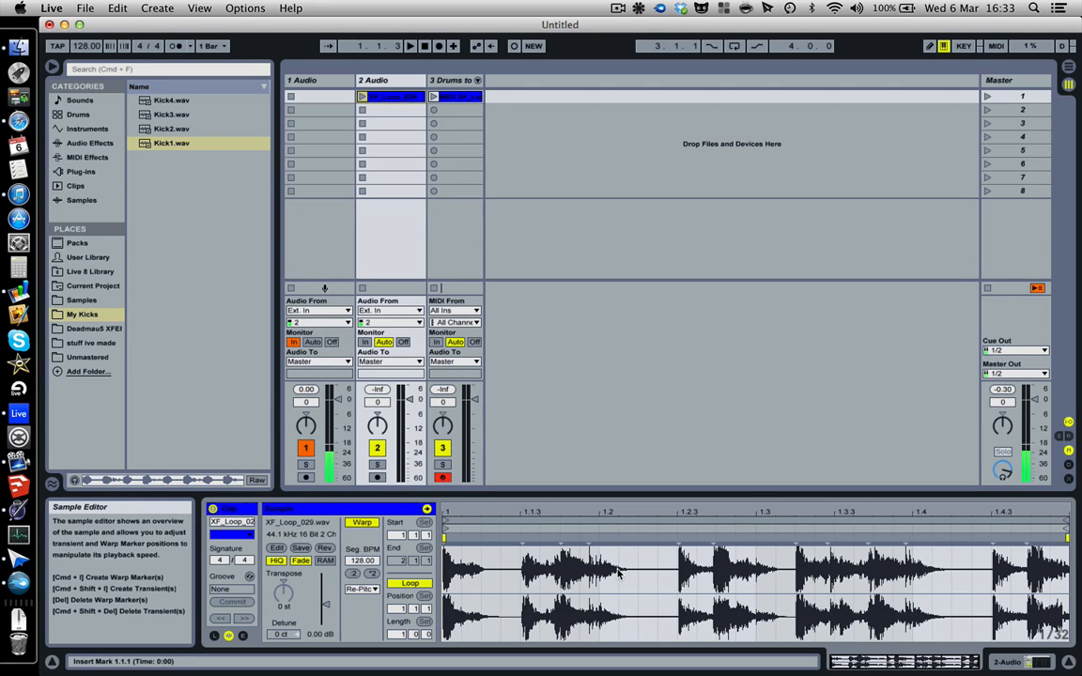
Browse the XF_Loop files in the Deadmau5 sample folder.
{"action": "left_click", "coordinate": [98, 331]}
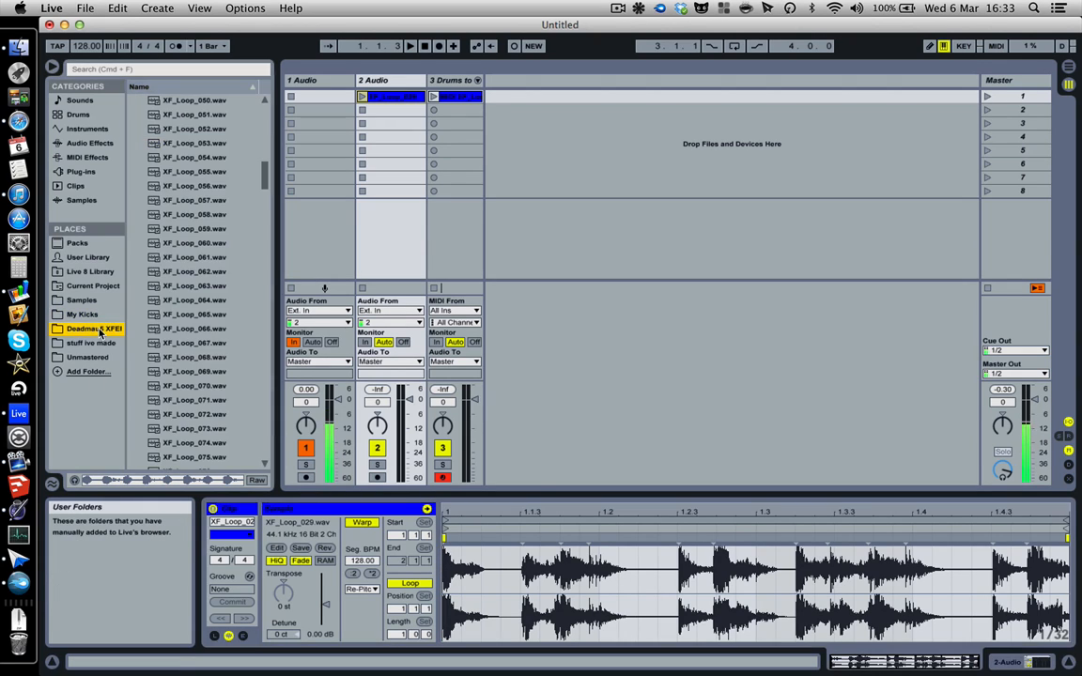
{"action": "scroll", "coordinate": [186, 242], "scroll_direction": "down", "scroll_amount": 12}
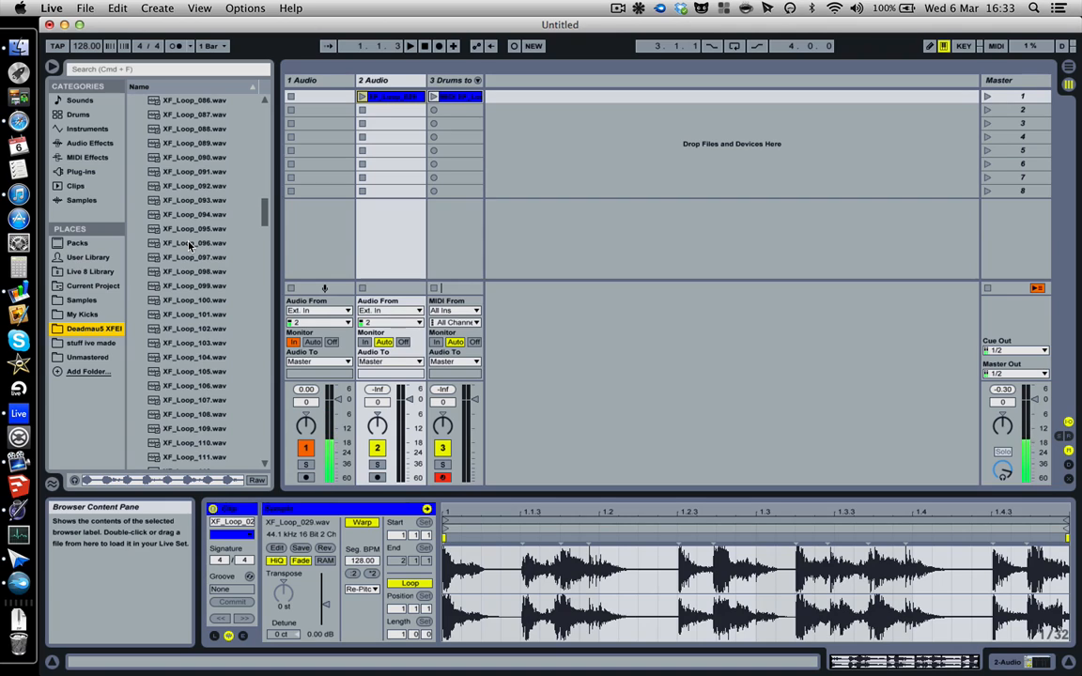
{"action": "scroll", "coordinate": [189, 244], "scroll_direction": "down", "scroll_amount": 20}
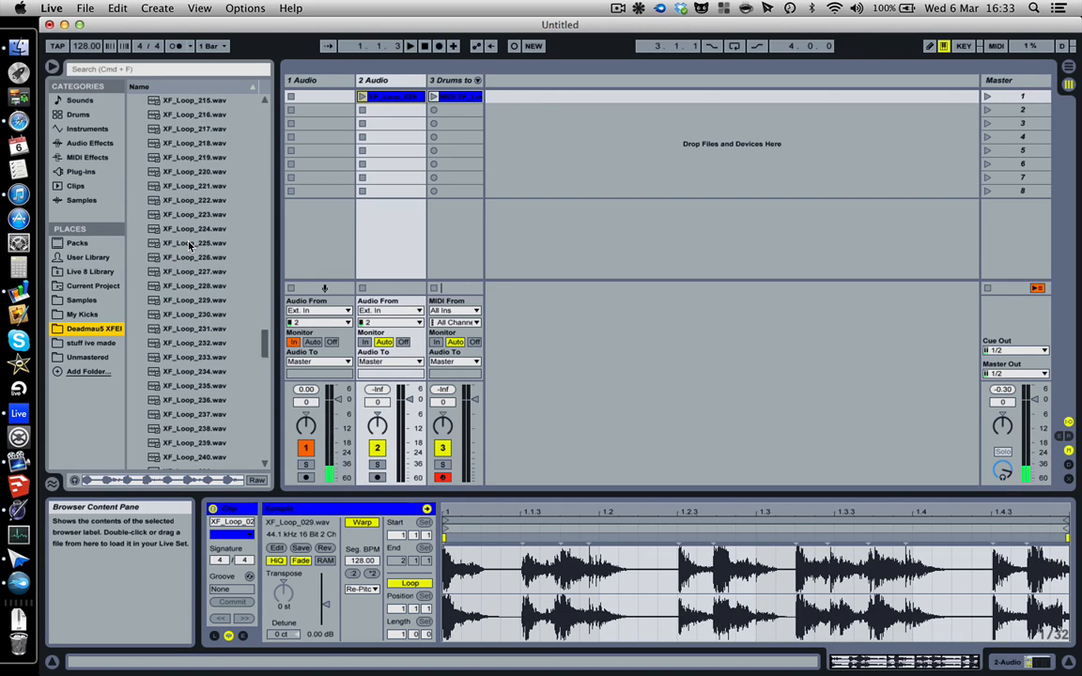
{"action": "scroll", "coordinate": [189, 244], "scroll_direction": "up", "scroll_amount": 3}
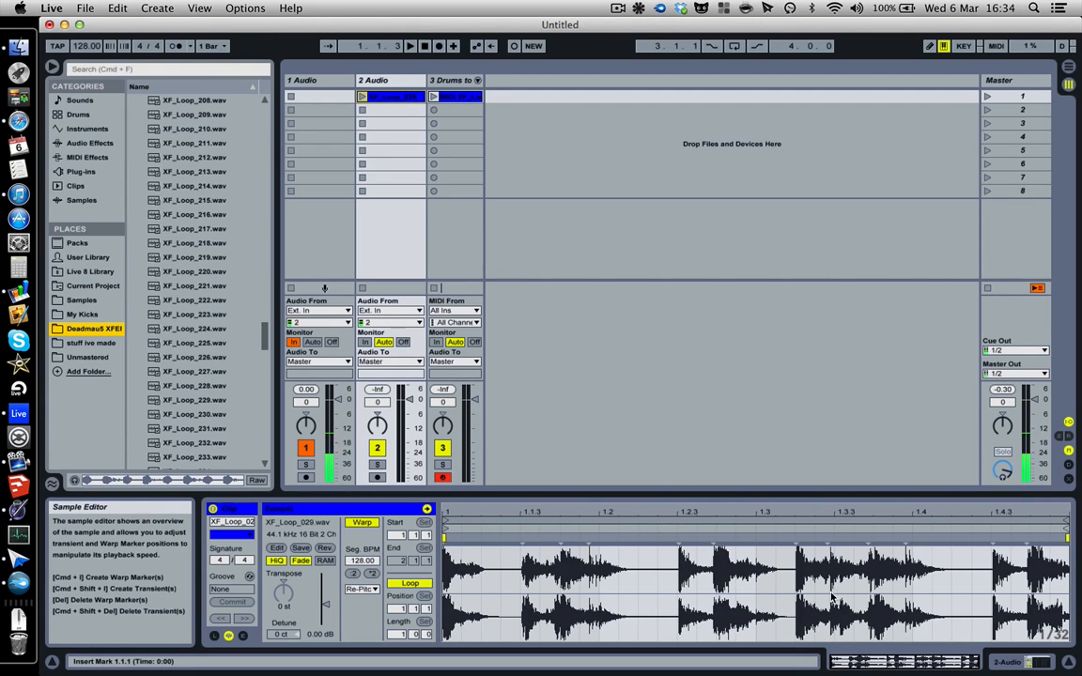
Slice the XF_Loop_029 audio clip to a new MIDI track, one slice per transient, with the Built-in slicing preset.
{"action": "right_click", "coordinate": [404, 96]}
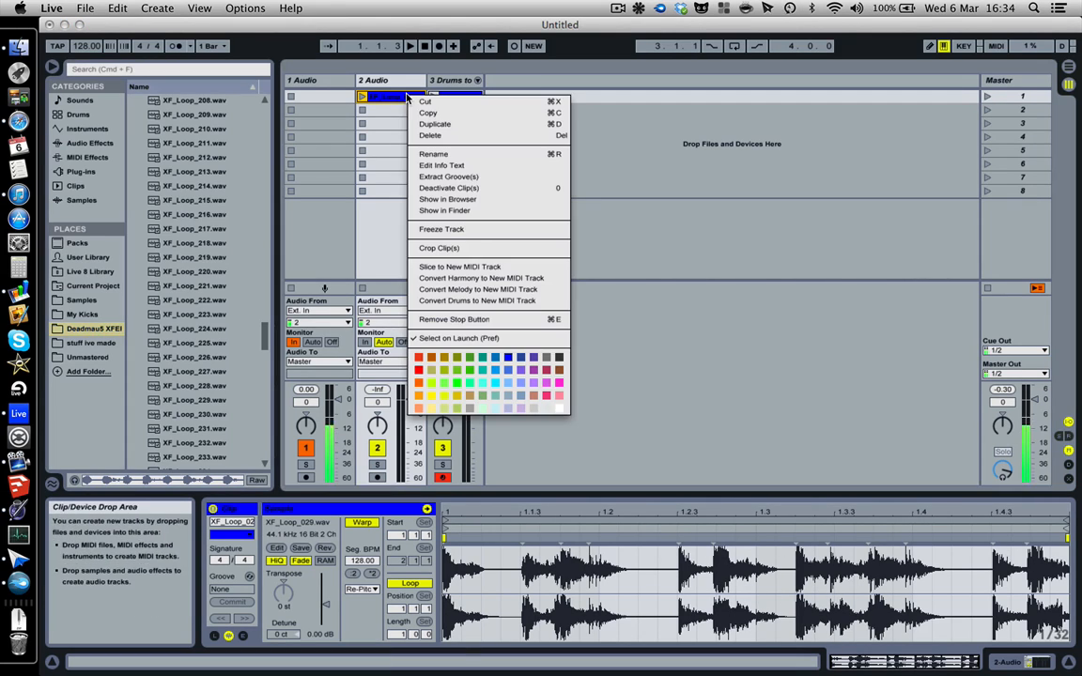
{"action": "left_click", "coordinate": [477, 262]}
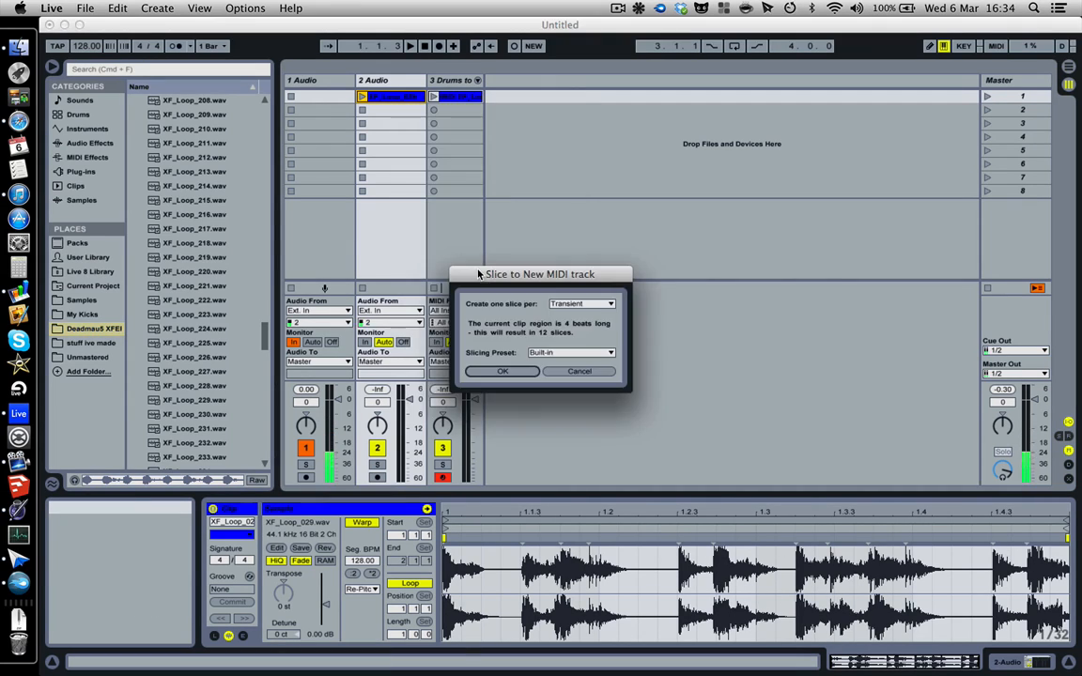
{"action": "left_click", "coordinate": [508, 371]}
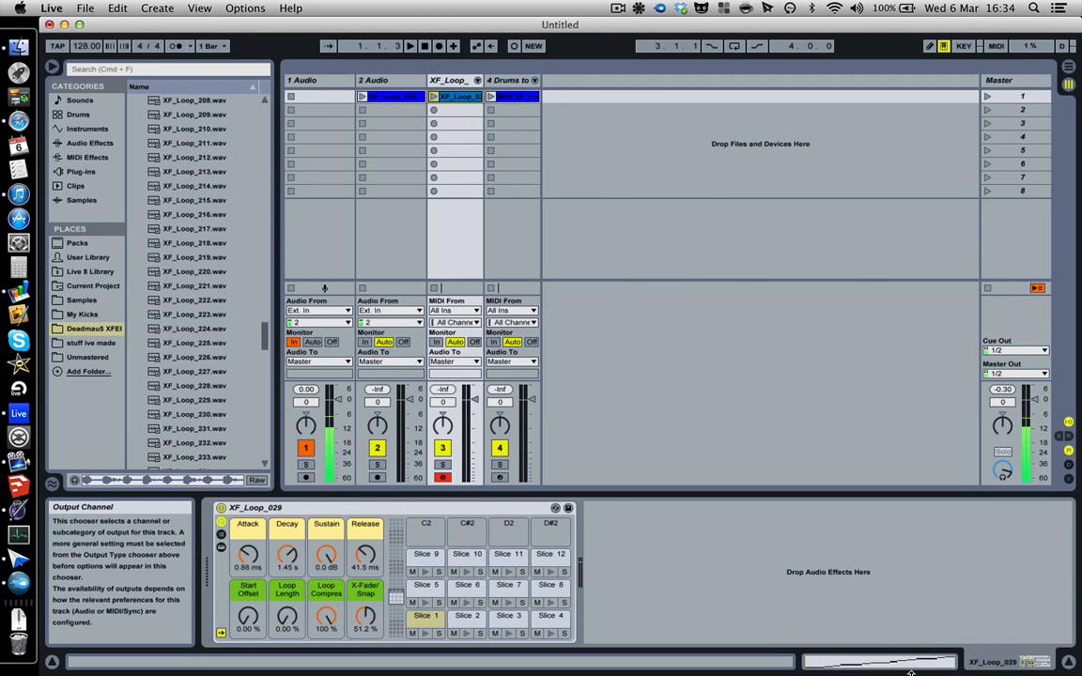
Examine the sliced clip's MIDI notes up close, starting from Slice 1.
{"action": "left_click", "coordinate": [882, 661]}
{"action": "scroll", "coordinate": [560, 552], "scroll_direction": "down", "scroll_amount": 3}
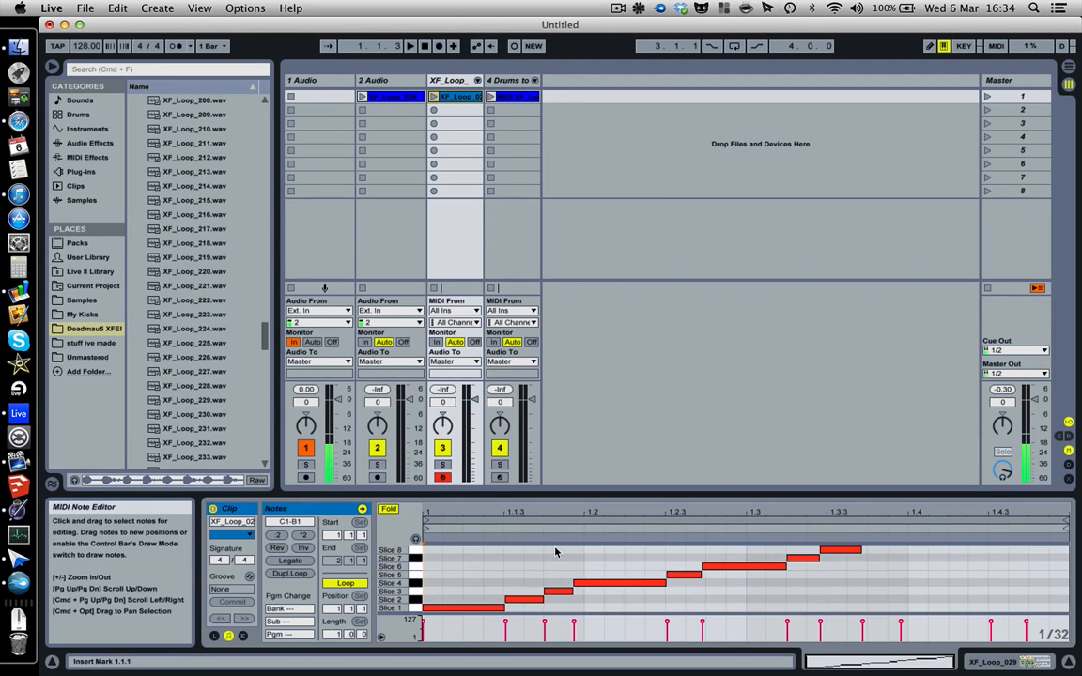
{"action": "left_click_drag", "start_coordinate": [507, 512], "coordinate": [505, 643]}
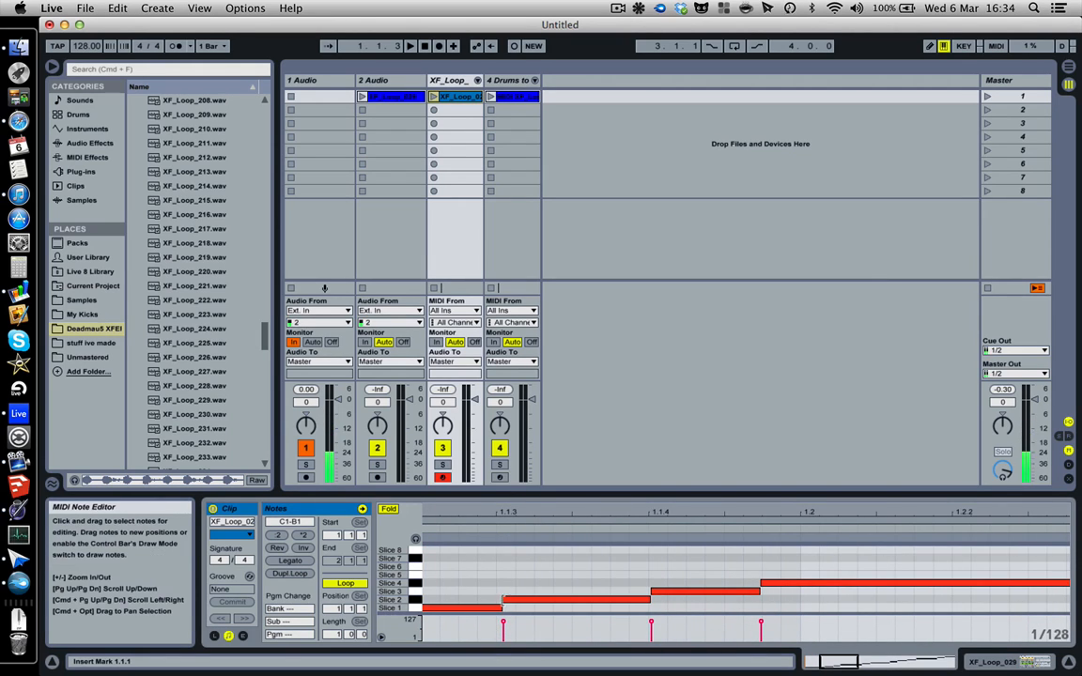
{"action": "left_click_drag", "start_coordinate": [512, 513], "coordinate": [512, 394]}
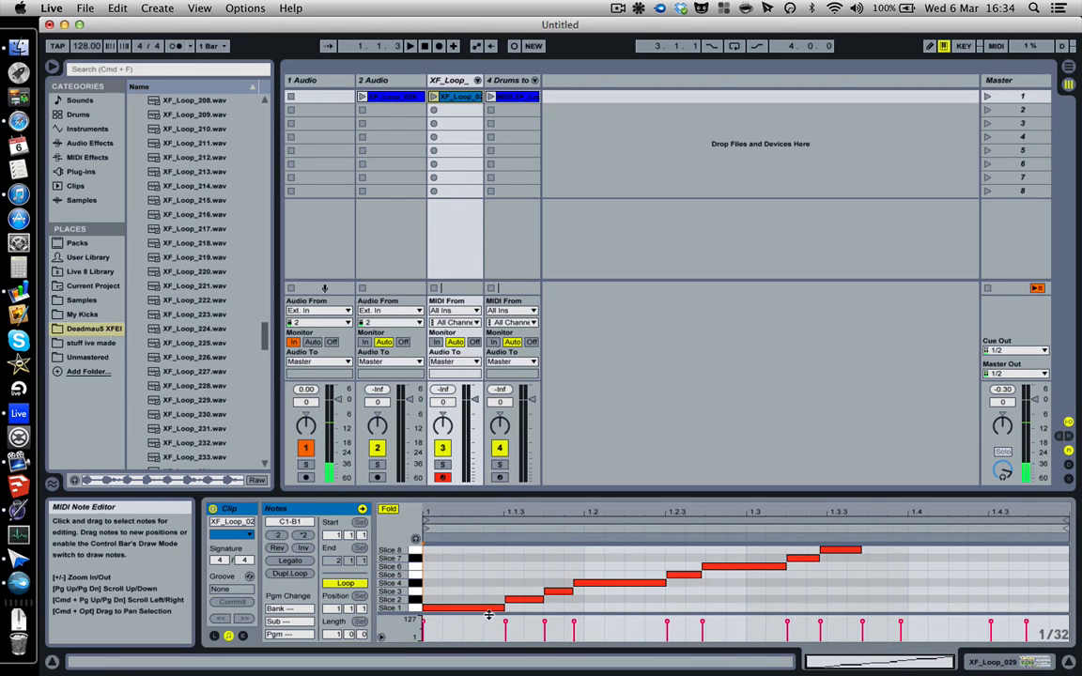
{"action": "left_click_drag", "start_coordinate": [398, 575], "coordinate": [388, 609]}
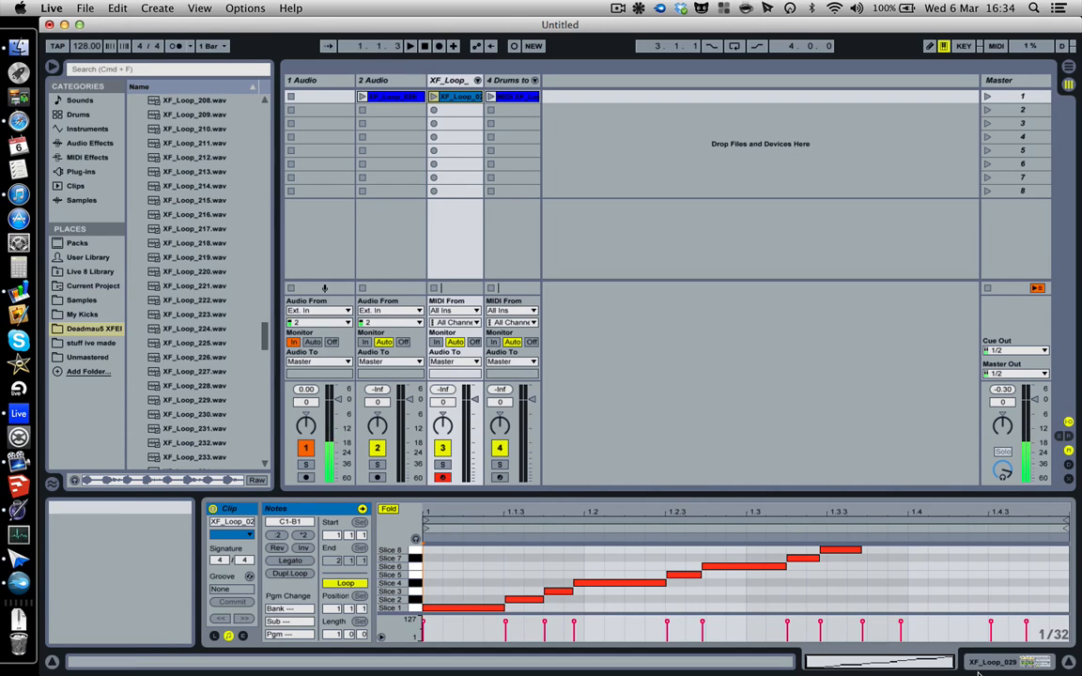
Show the sliced drum rack's chain list and devices, and select the Slice 2 chain to view its sample.
{"action": "key", "text": "shift+Tab"}
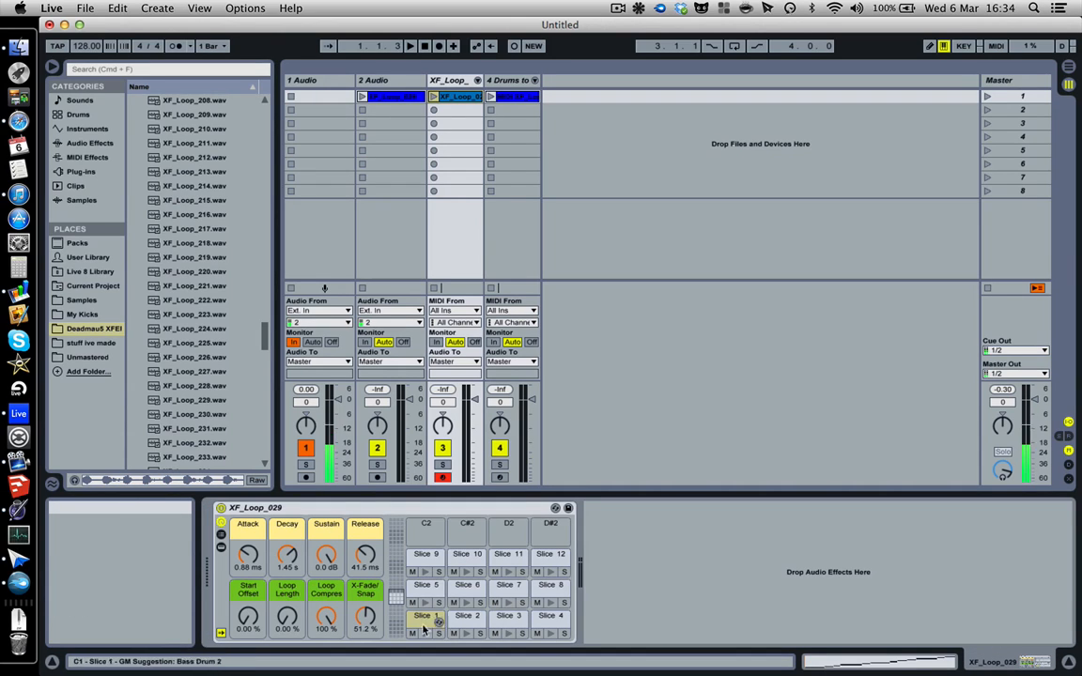
{"action": "left_click", "coordinate": [421, 557]}
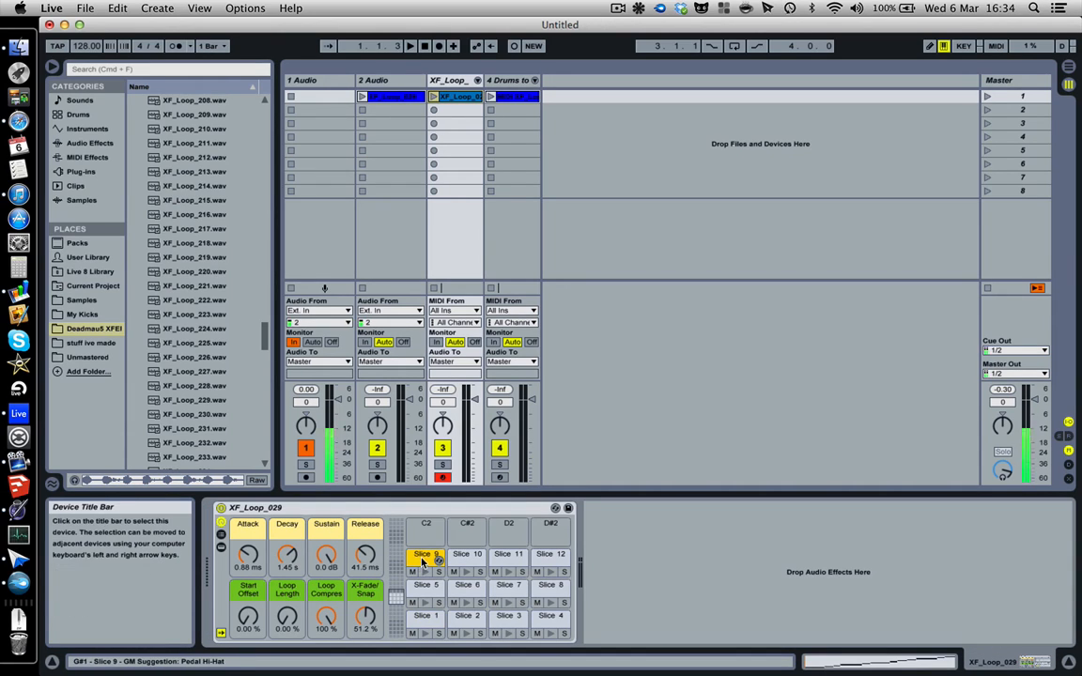
{"action": "left_click", "coordinate": [220, 534]}
{"action": "left_click", "coordinate": [603, 552]}
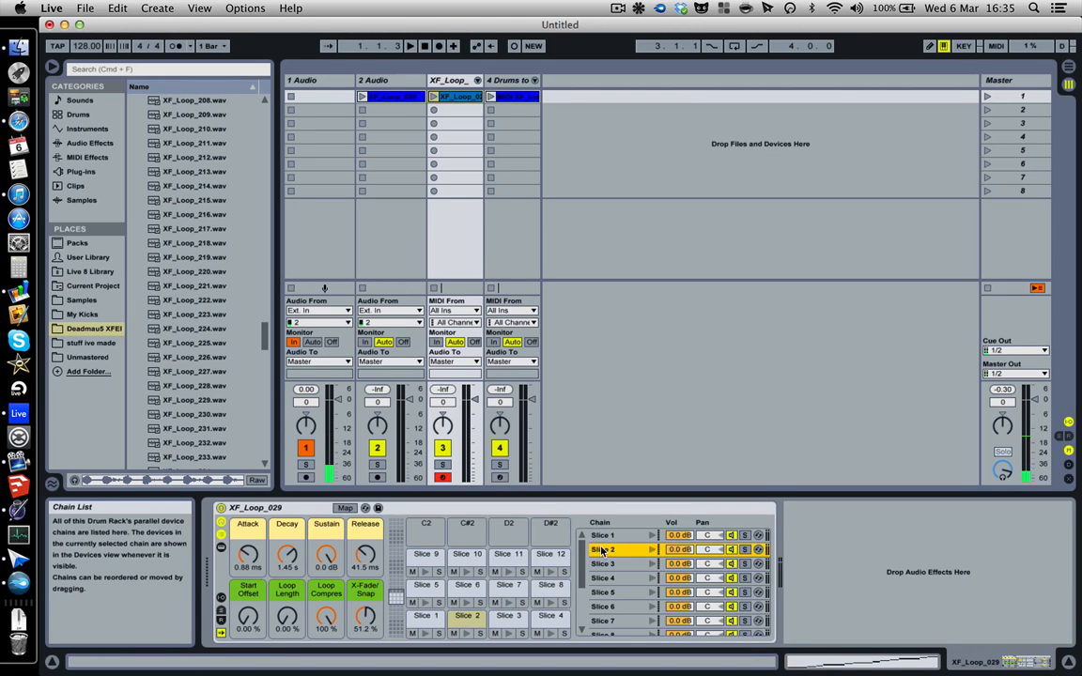
{"action": "left_click", "coordinate": [220, 548]}
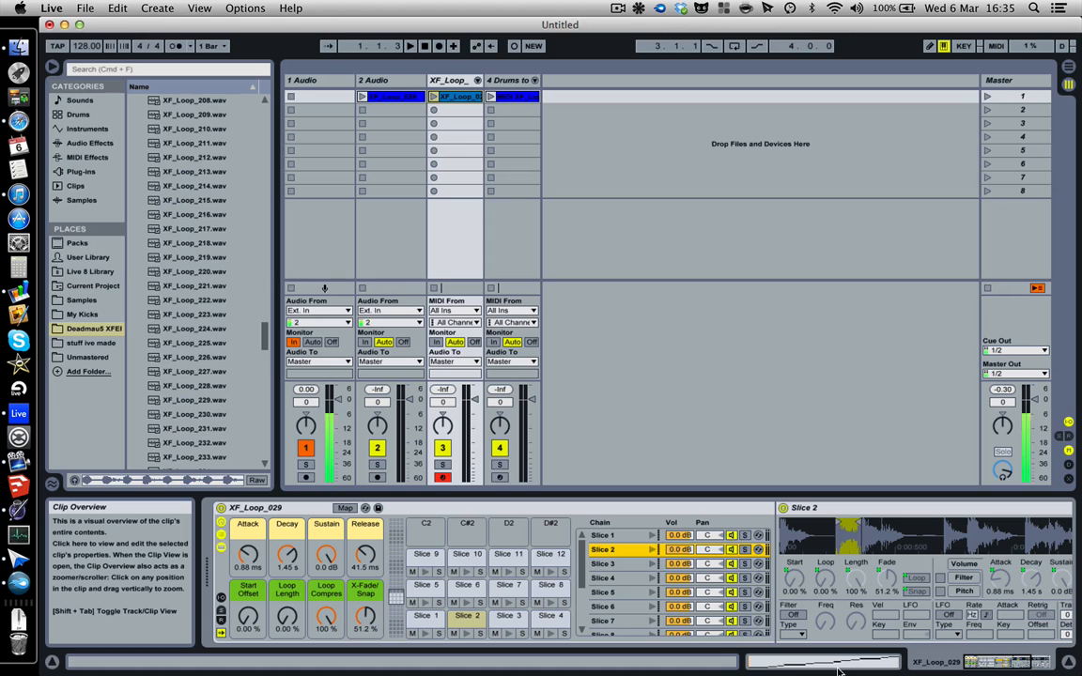
Delete the sliced XF_Loop_029 MIDI track.
{"action": "left_click", "coordinate": [447, 79]}
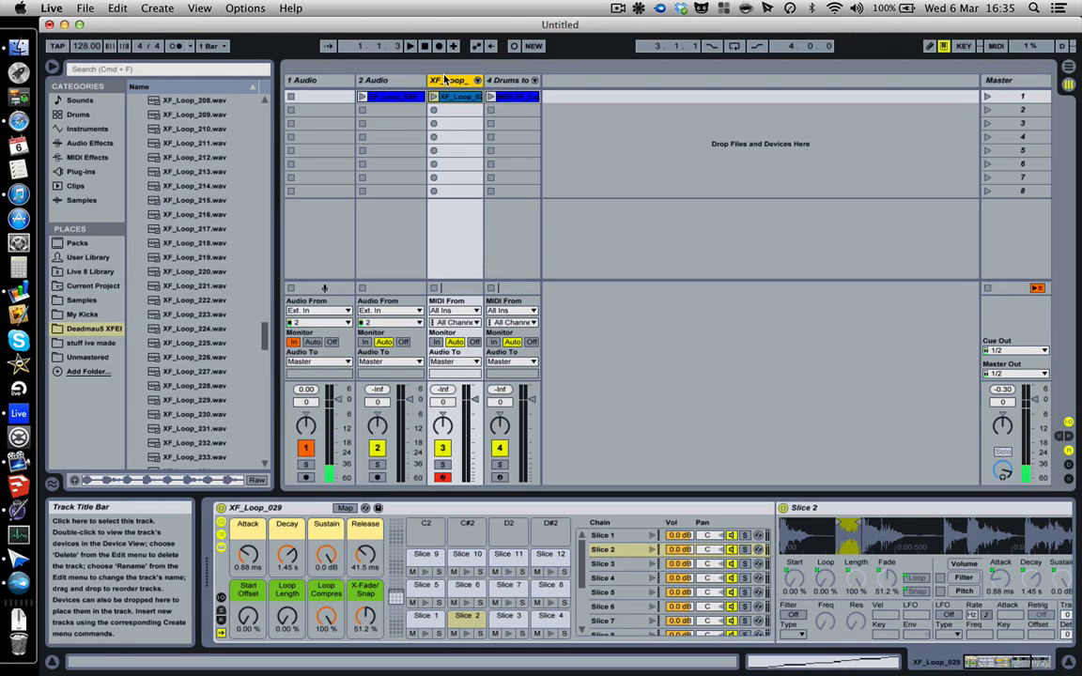
{"action": "key", "text": "Delete"}
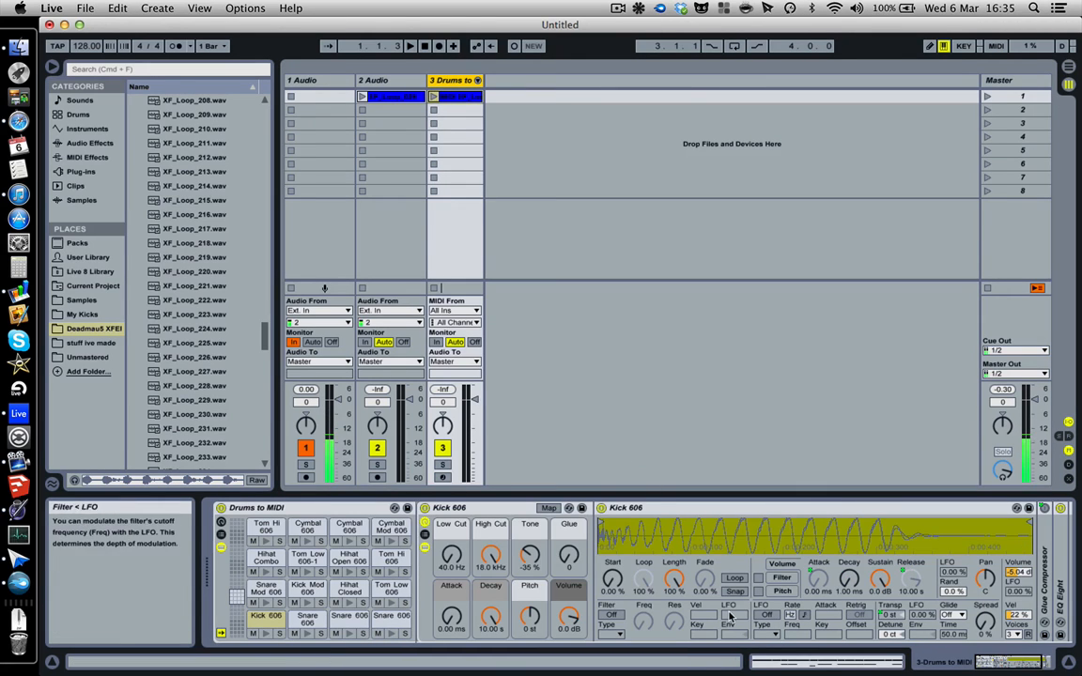
Review the converted drum clip's notes and view the Snare Mod 606 pad's sample in the drum rack.
{"action": "left_click", "coordinate": [810, 664]}
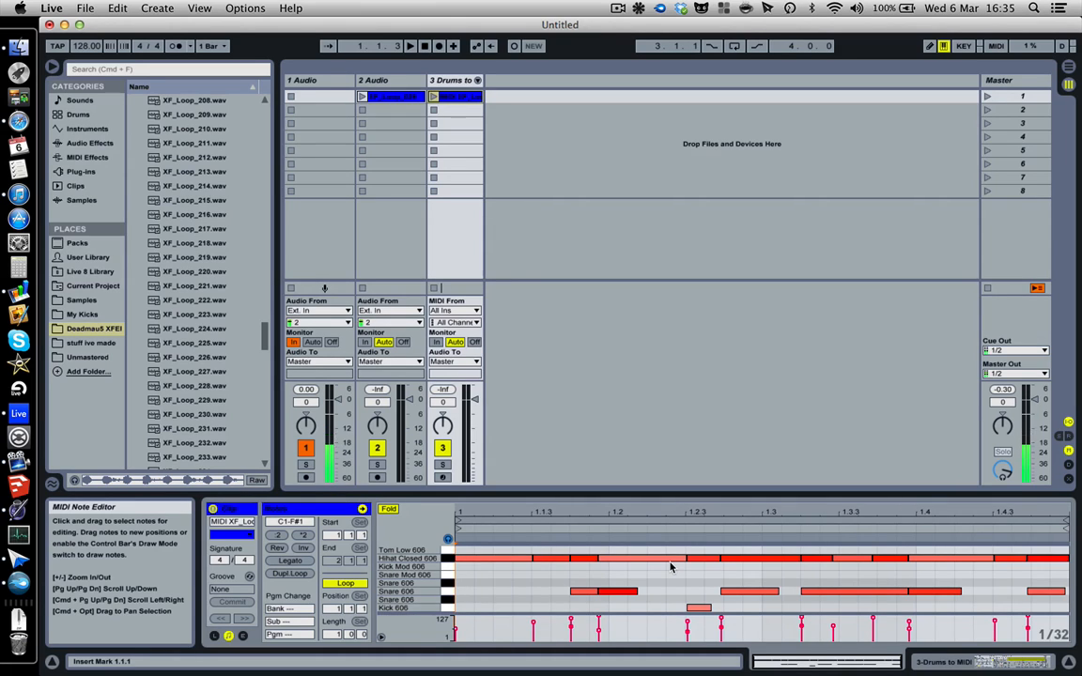
{"action": "left_click", "coordinate": [582, 591]}
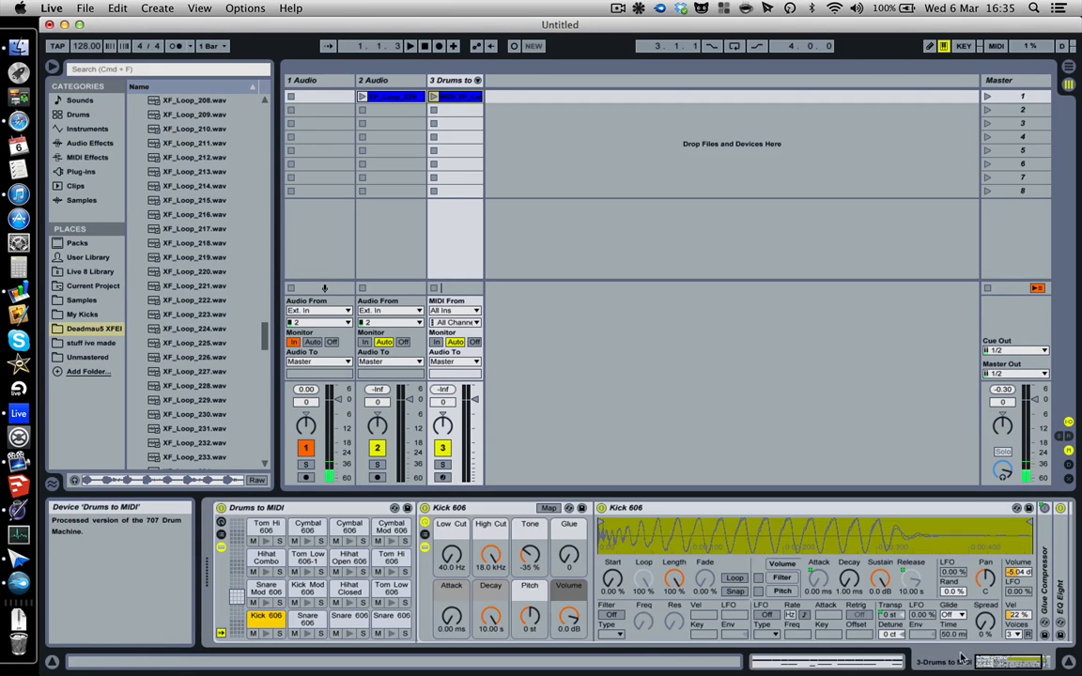
{"action": "key", "text": "shift+Tab"}
{"action": "left_click", "coordinate": [277, 590]}
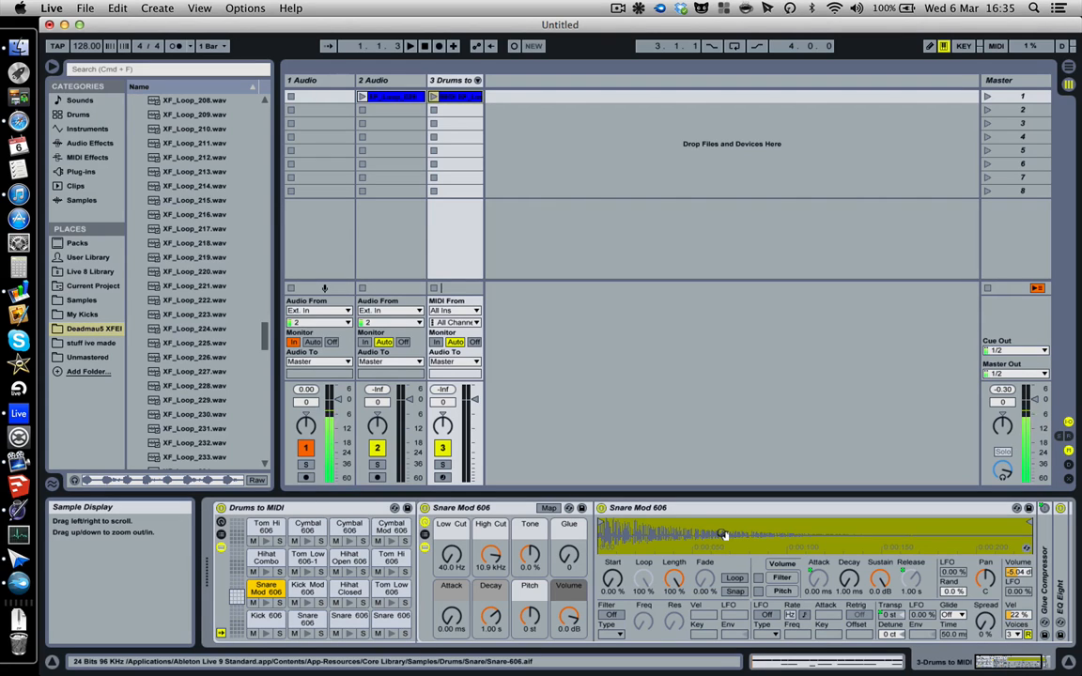
Show the converted clip's notes, and audition several drum loops from the PHFT_Drums_128 folder in the Samples library.
{"action": "key", "text": "shift+Tab"}
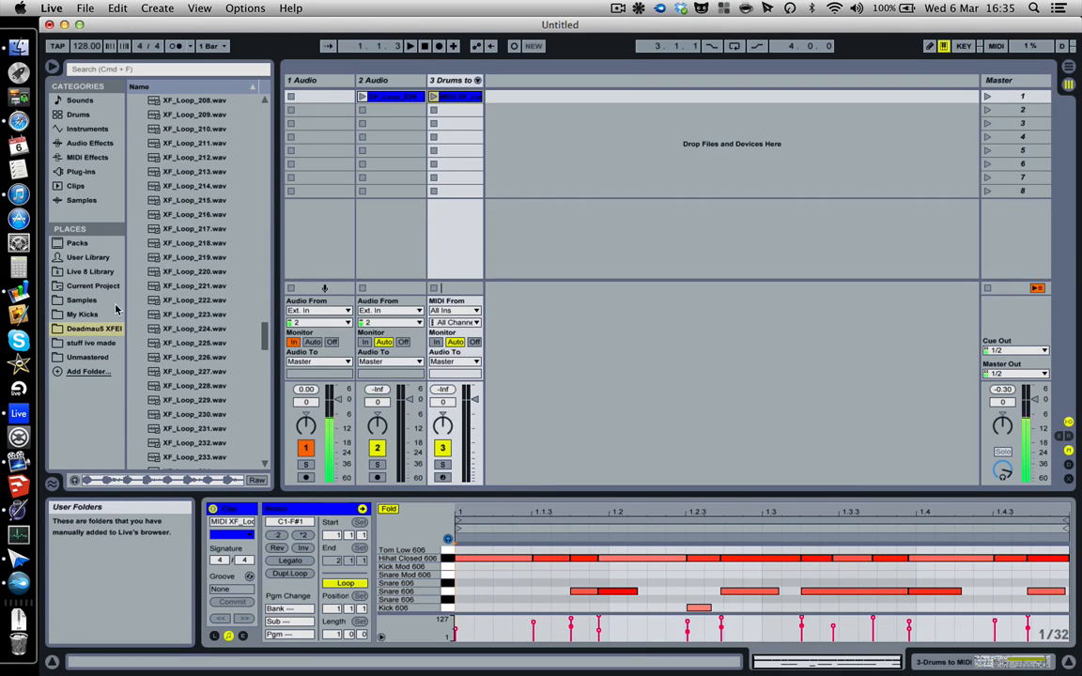
{"action": "left_click", "coordinate": [81, 300]}
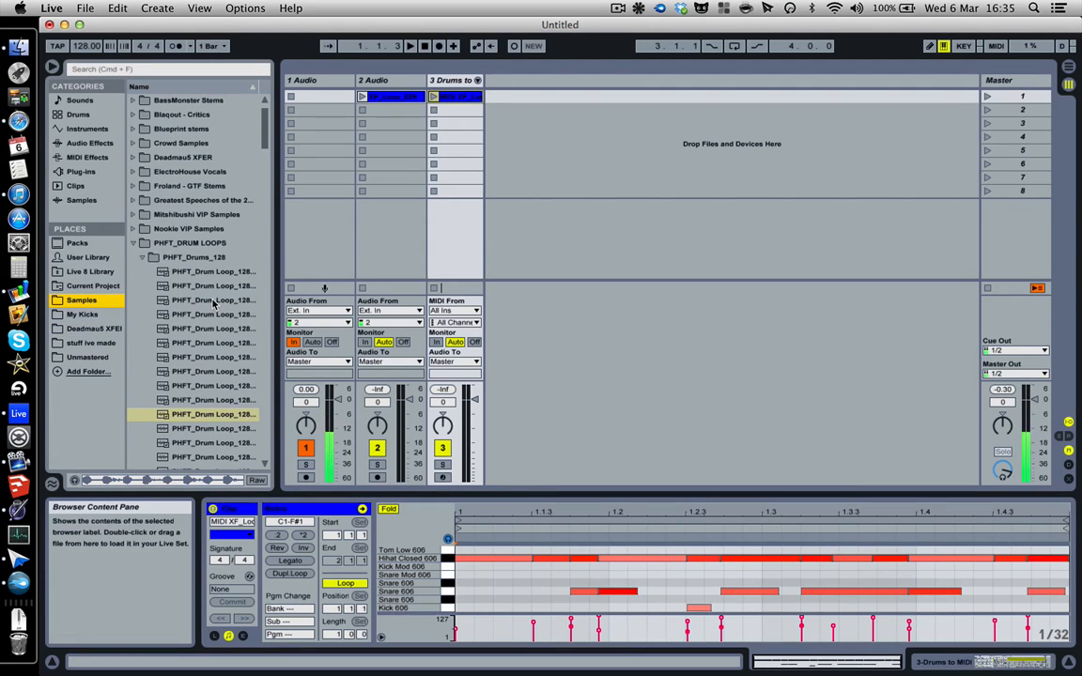
{"action": "scroll", "coordinate": [215, 319], "scroll_direction": "down", "scroll_amount": 3}
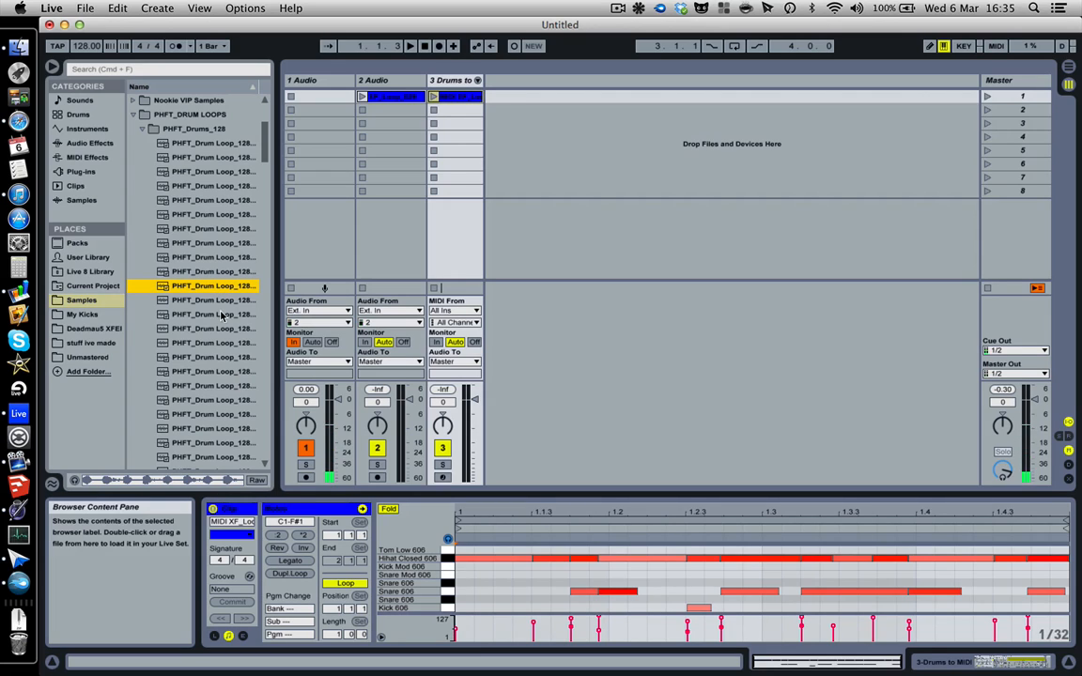
{"action": "left_click", "coordinate": [201, 286]}
{"action": "left_click", "coordinate": [228, 290]}
{"action": "left_click", "coordinate": [204, 330]}
{"action": "left_click", "coordinate": [215, 390]}
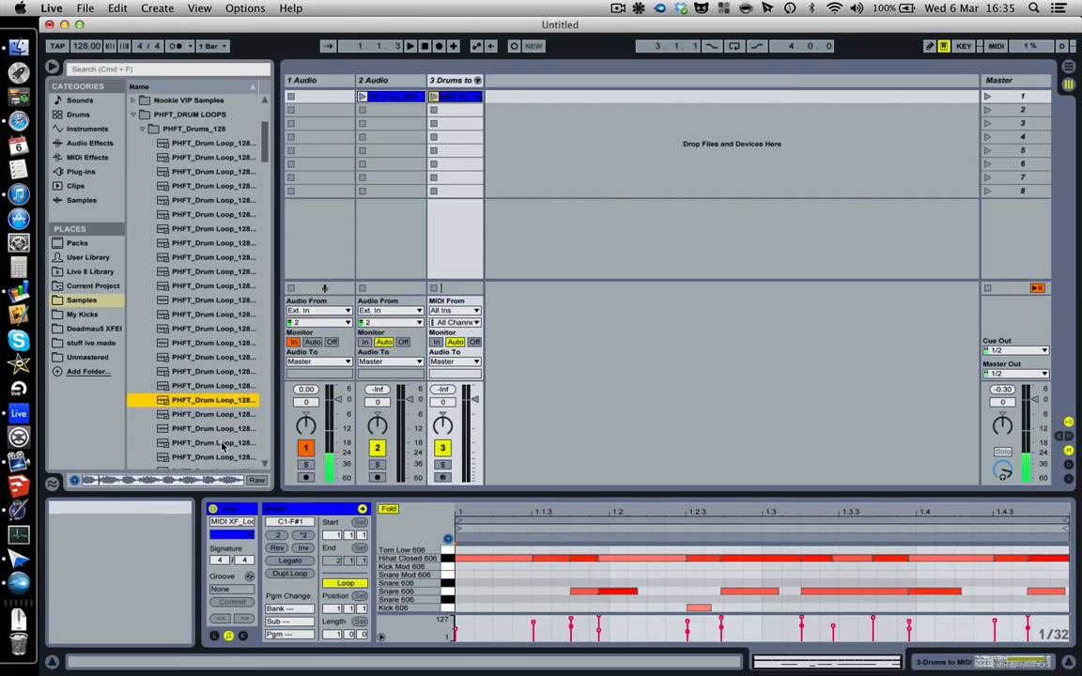
{"action": "left_click", "coordinate": [202, 401]}
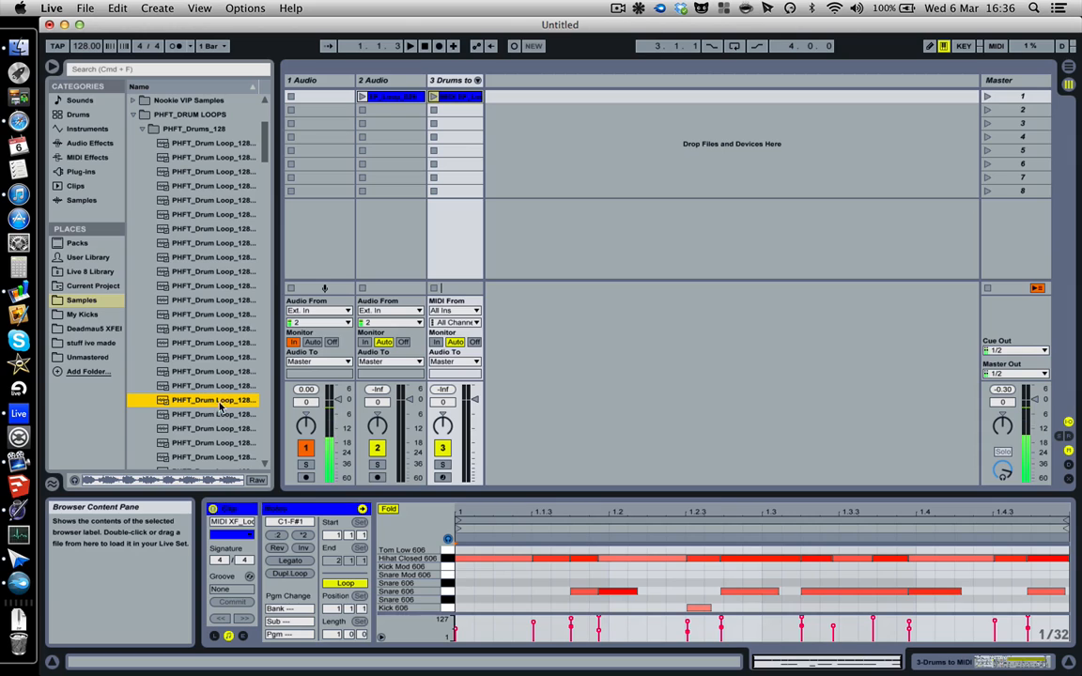
Load PHFT_Drum Loop_128_019.wav onto a new audio track and convert its drums to a new MIDI track.
{"action": "left_click_drag", "start_coordinate": [212, 406], "coordinate": [515, 101]}
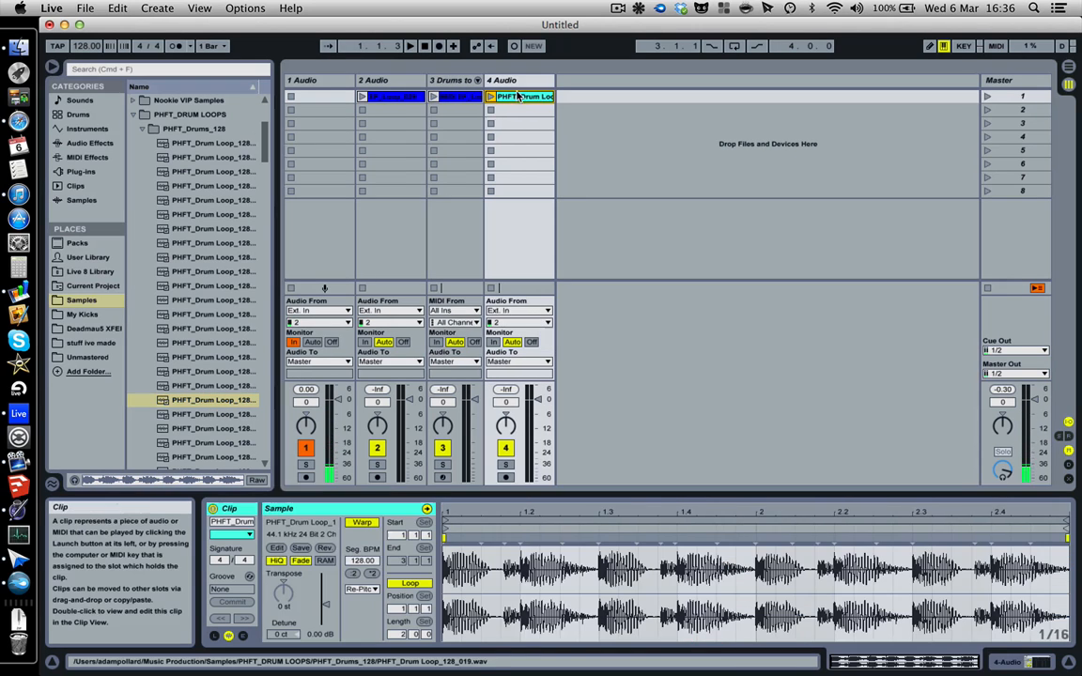
{"action": "right_click", "coordinate": [516, 101]}
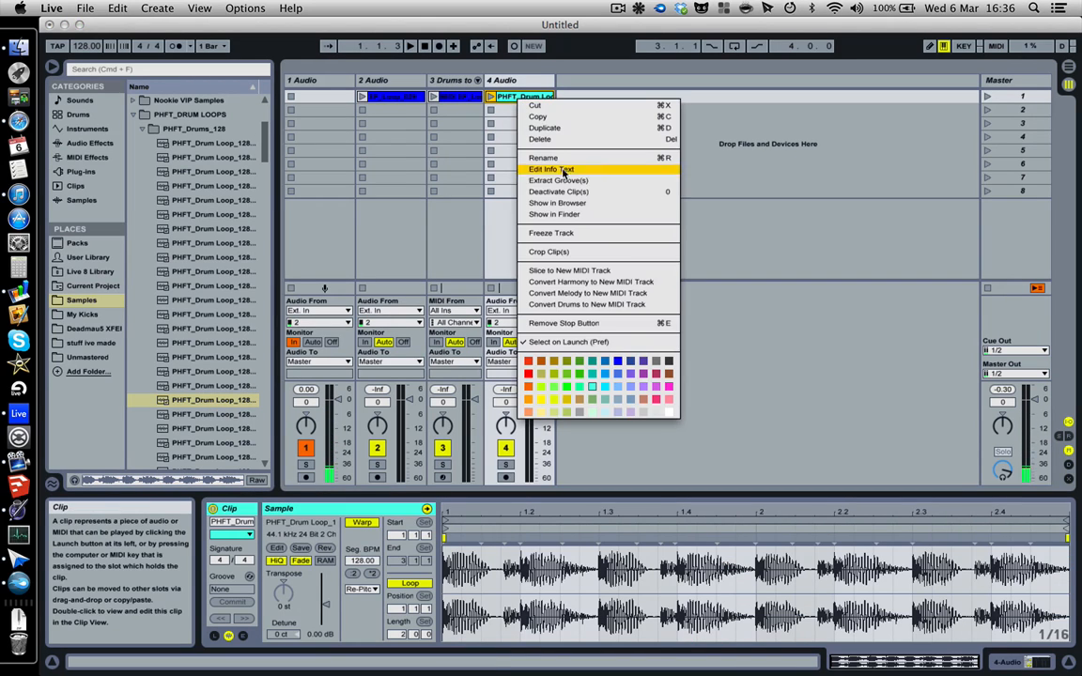
{"action": "left_click", "coordinate": [536, 300]}
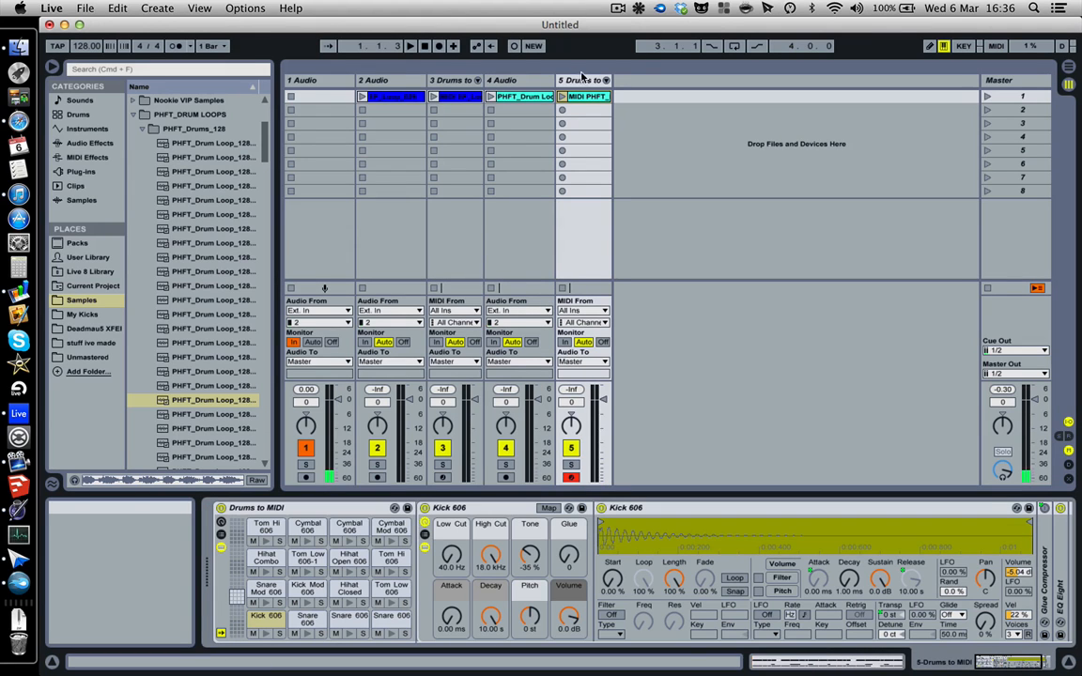
Delete the Kick 606 notes from just after 2.2 to the end of the newly converted MIDI clip.
{"action": "left_click", "coordinate": [781, 660]}
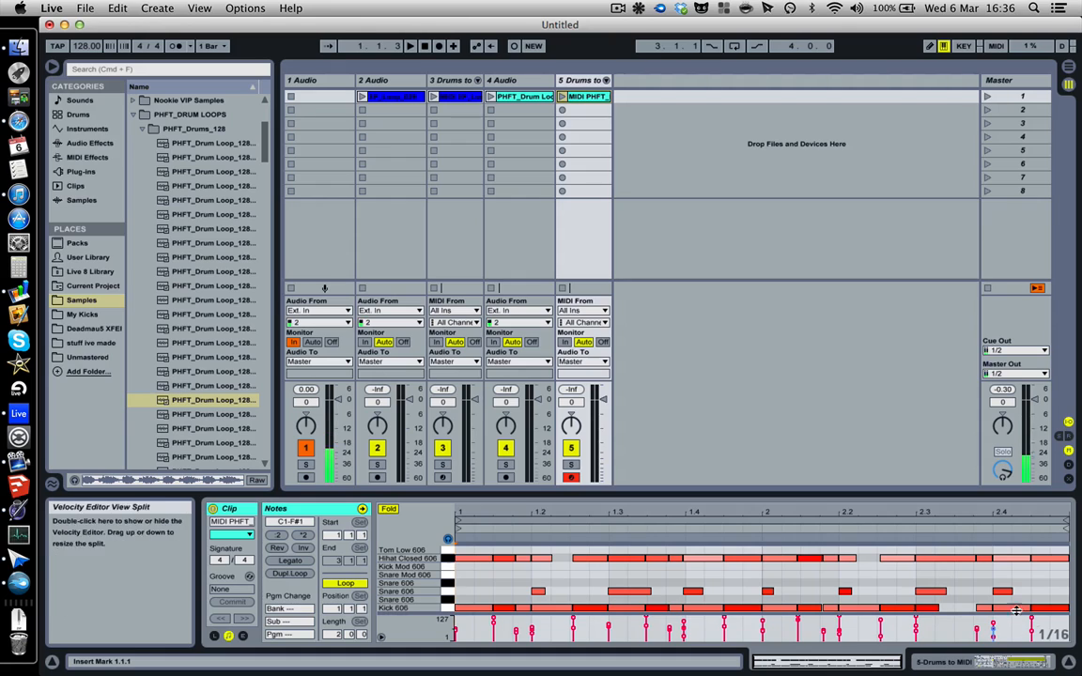
{"action": "left_click_drag", "start_coordinate": [840, 603], "coordinate": [1062, 627]}
{"action": "key", "text": "Delete"}
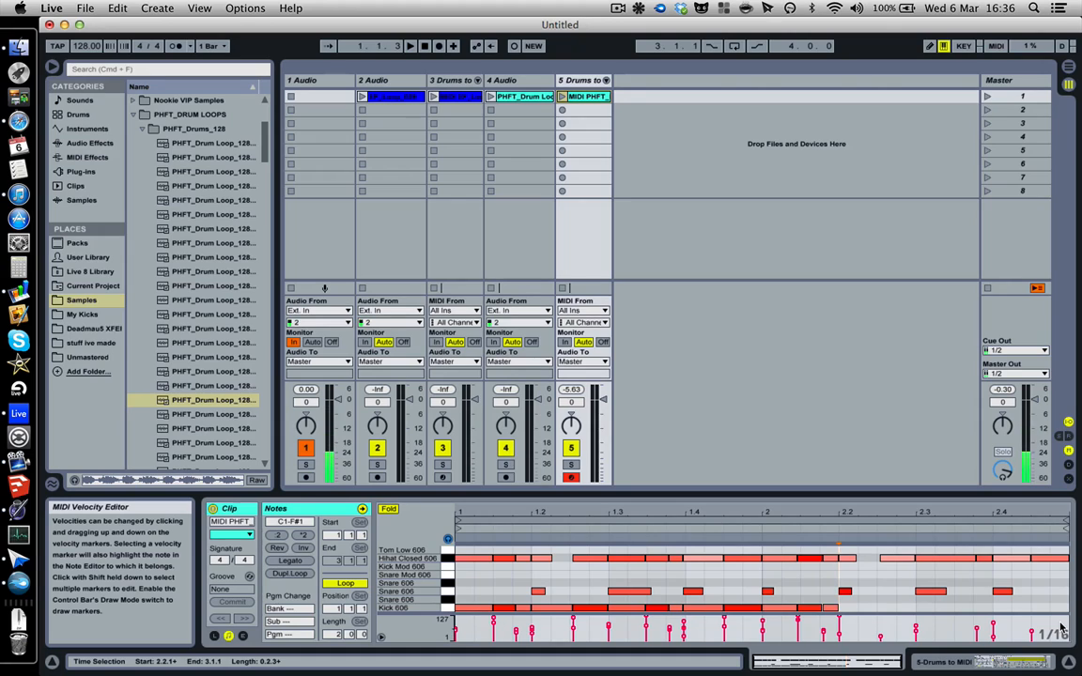
{"action": "left_click", "coordinate": [1062, 627]}
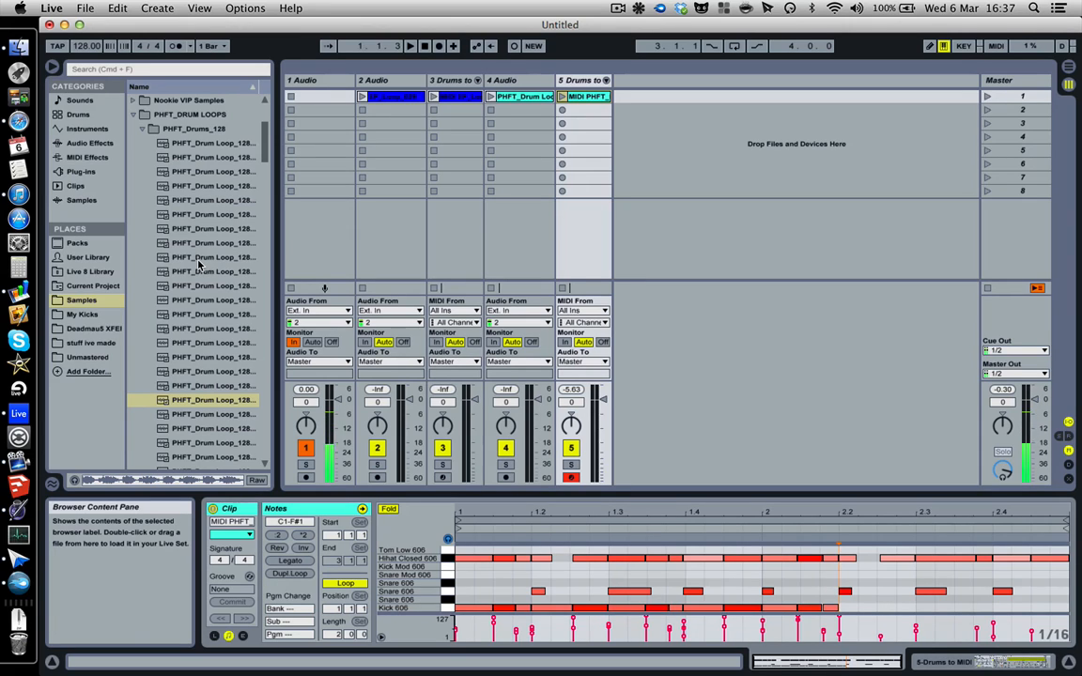
View the Groove Pool briefly, and examine the converted clip's note timing up close around beat 1.3.
{"action": "left_click", "coordinate": [53, 484]}
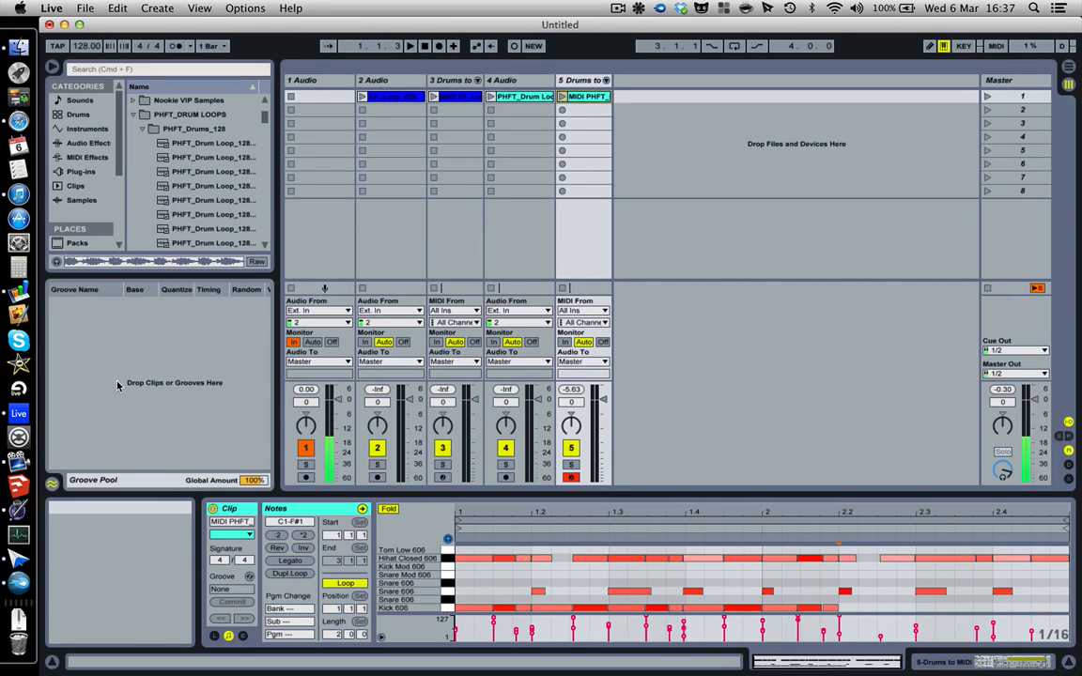
{"action": "left_click", "coordinate": [53, 484]}
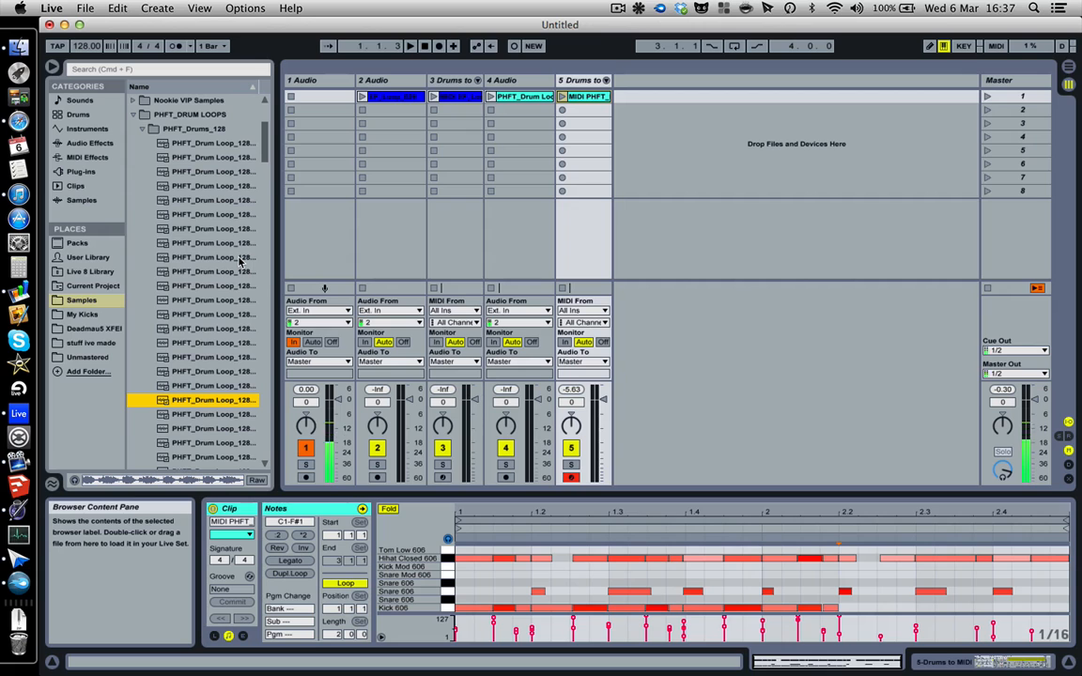
{"action": "mouse_move", "coordinate": [23, 672]}
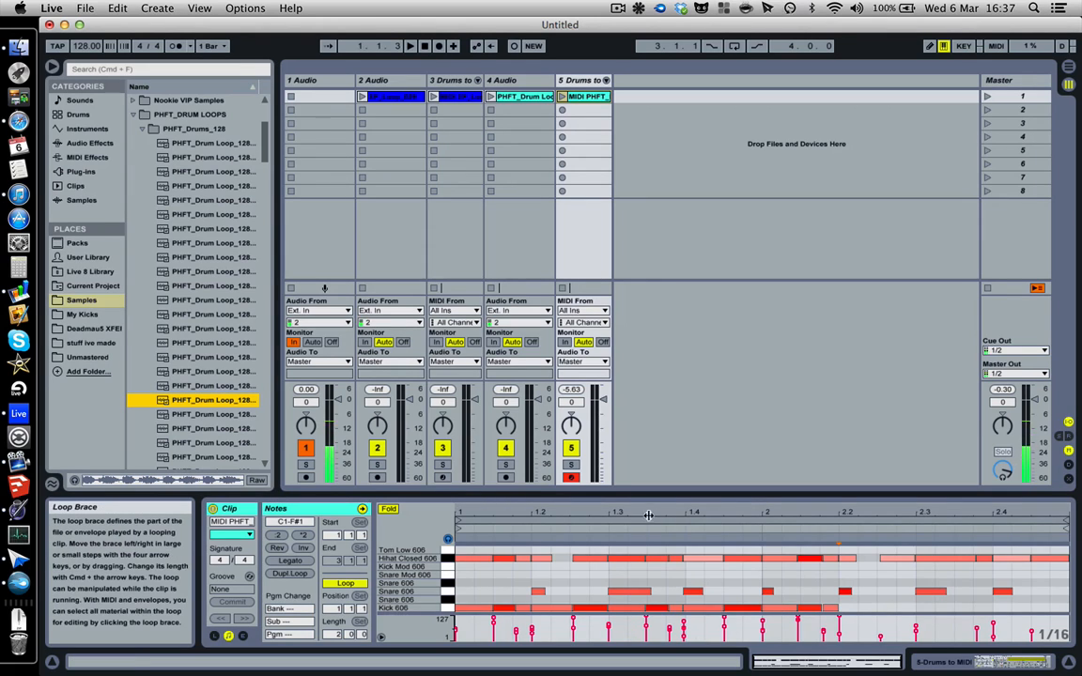
{"action": "left_click_drag", "start_coordinate": [648, 514], "coordinate": [647, 577]}
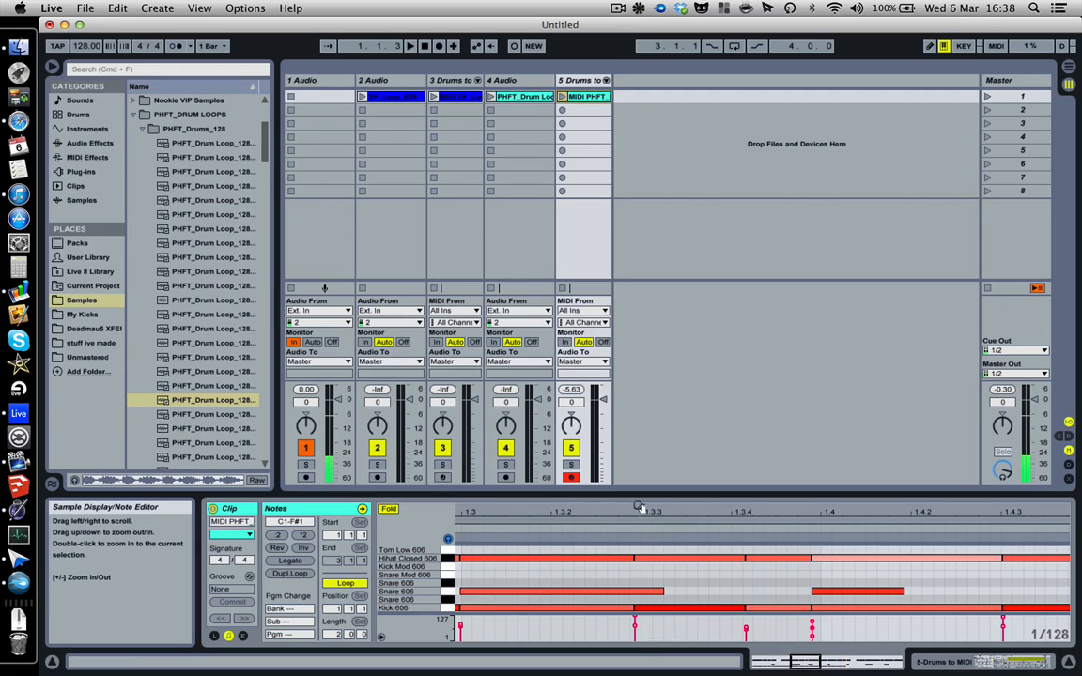
{"action": "left_click_drag", "start_coordinate": [641, 513], "coordinate": [646, 511]}
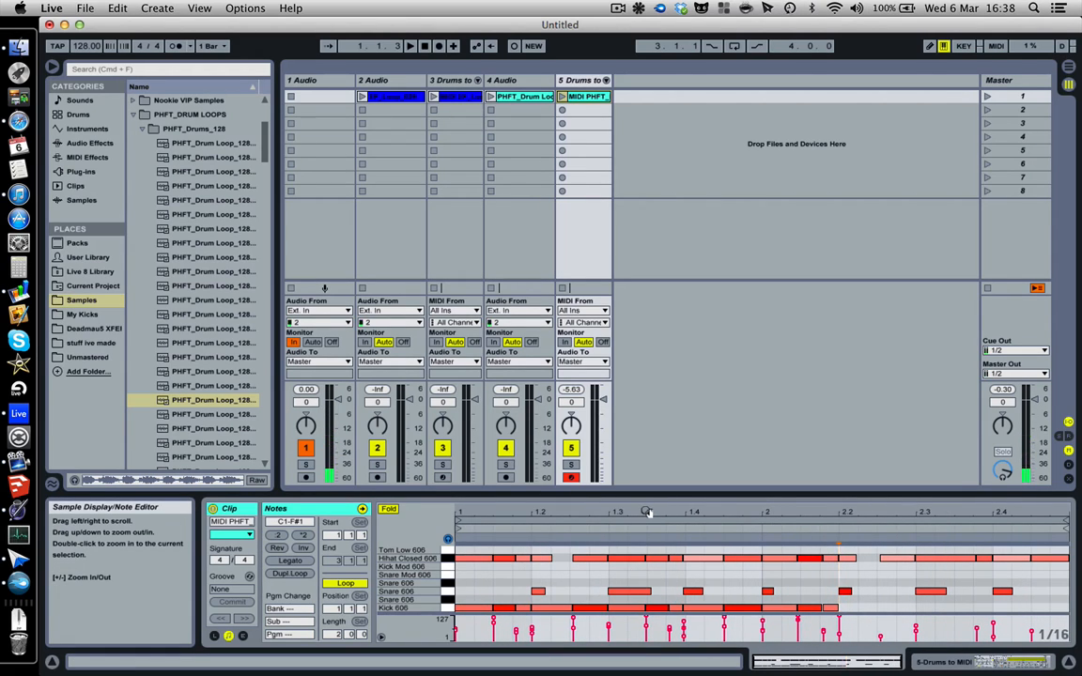
{"action": "left_click", "coordinate": [618, 8]}
{"action": "left_click", "coordinate": [639, 54]}
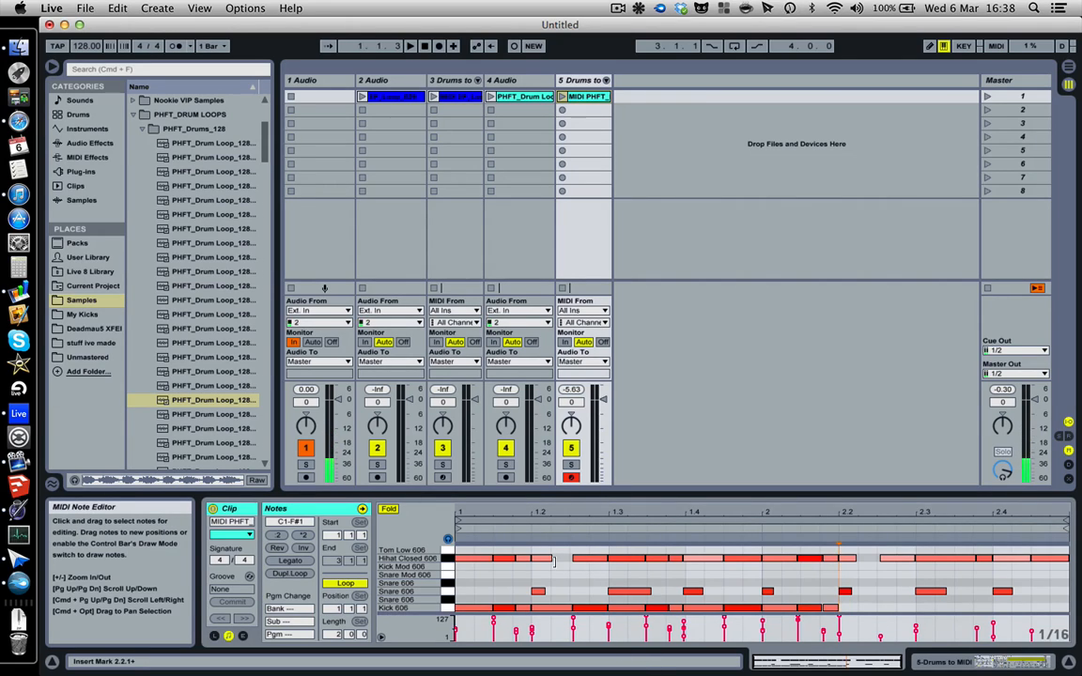
Select the first Hihat Closed 606 note, followed by the first Kick 606 note, in the converted clip.
{"action": "left_click", "coordinate": [472, 559]}
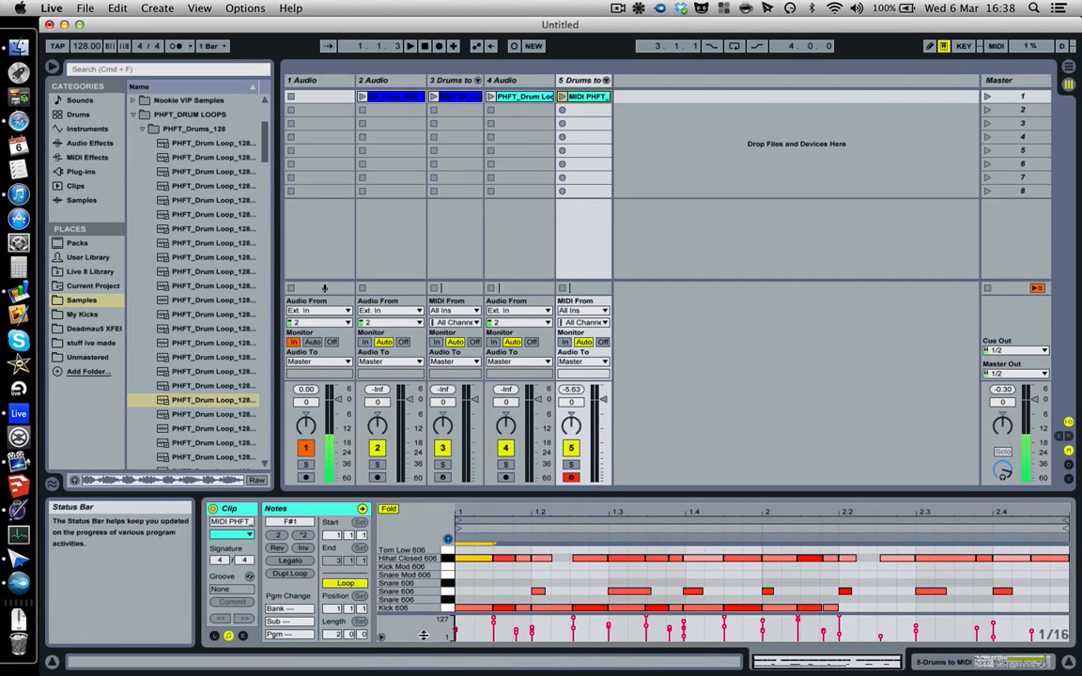
{"action": "left_click", "coordinate": [474, 607]}
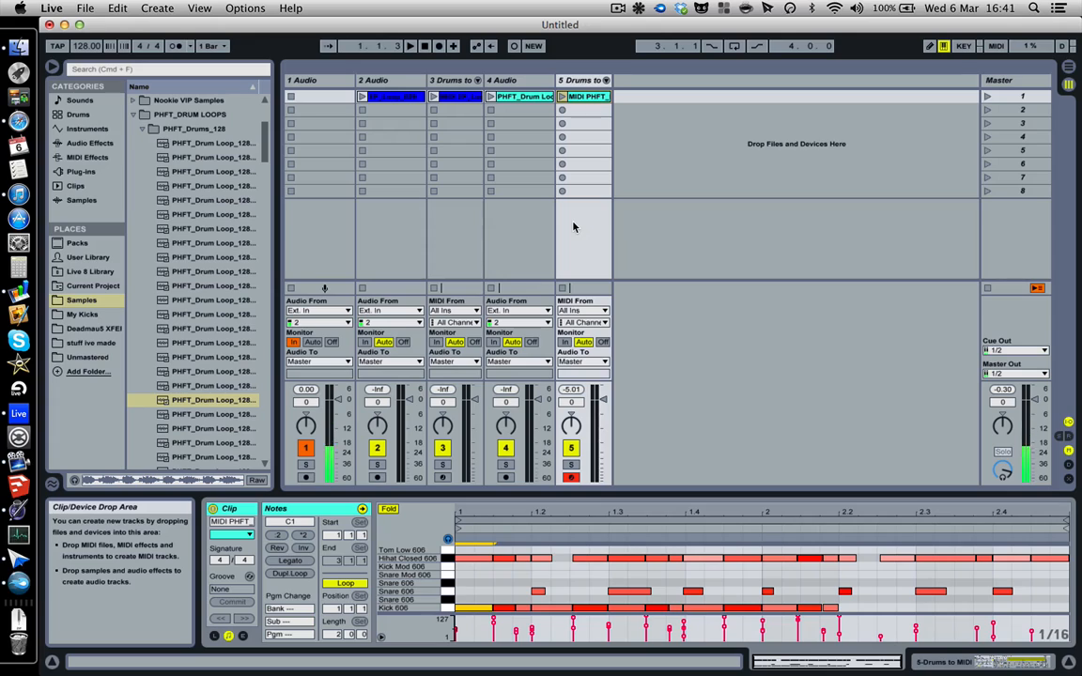
{"action": "left_click", "coordinate": [618, 8]}
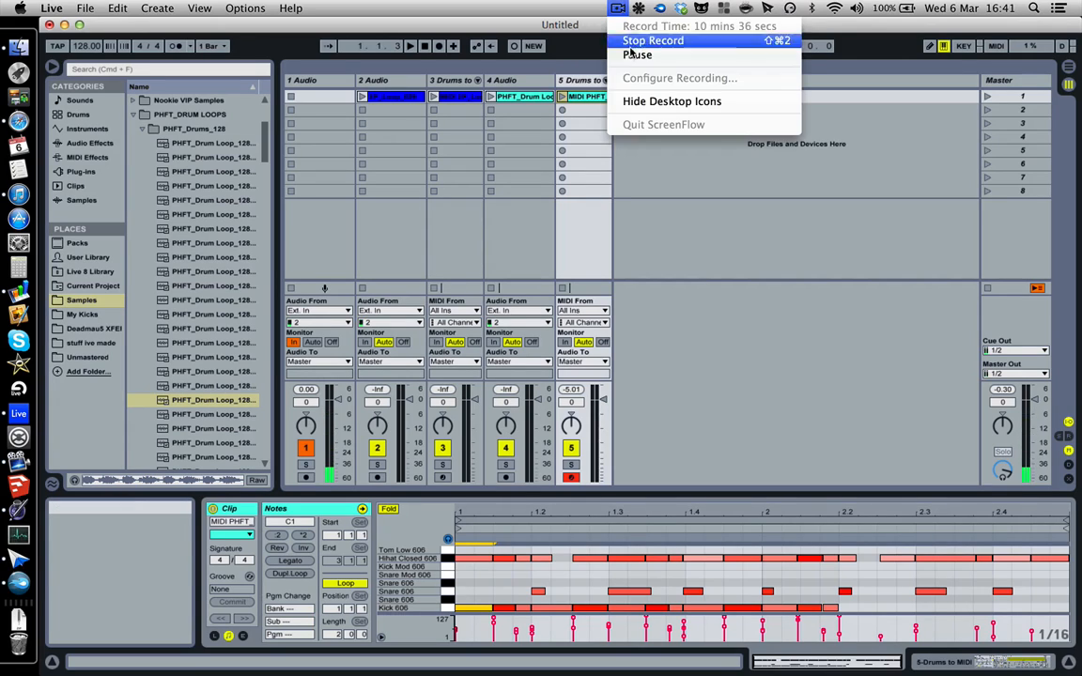